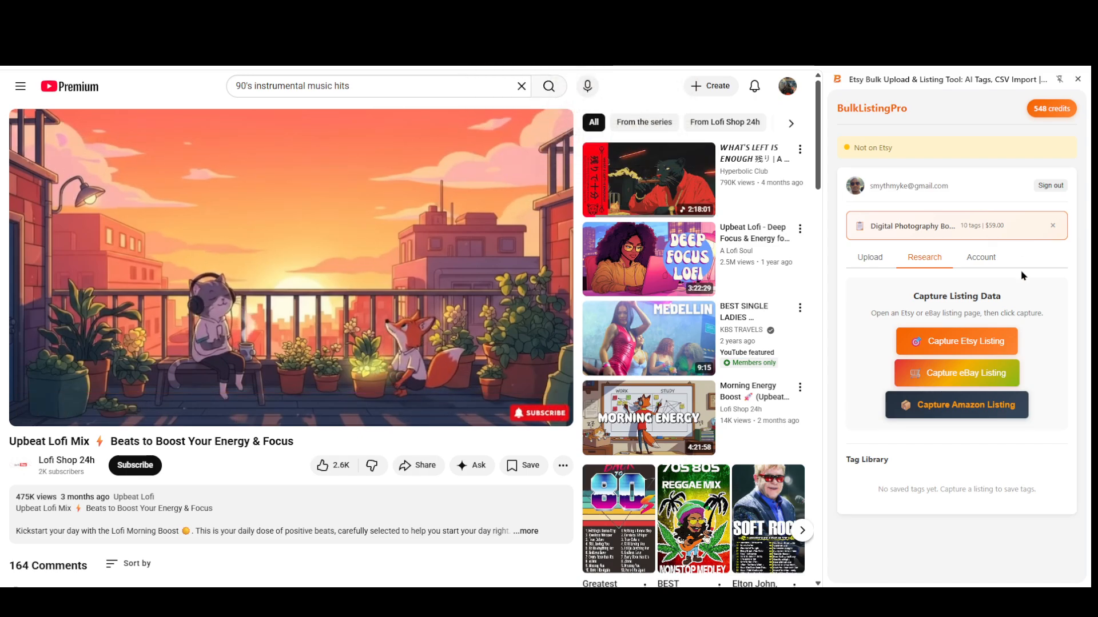
- Open BulkListingPro's full-page listing editor
click(864, 259)
click(936, 264)
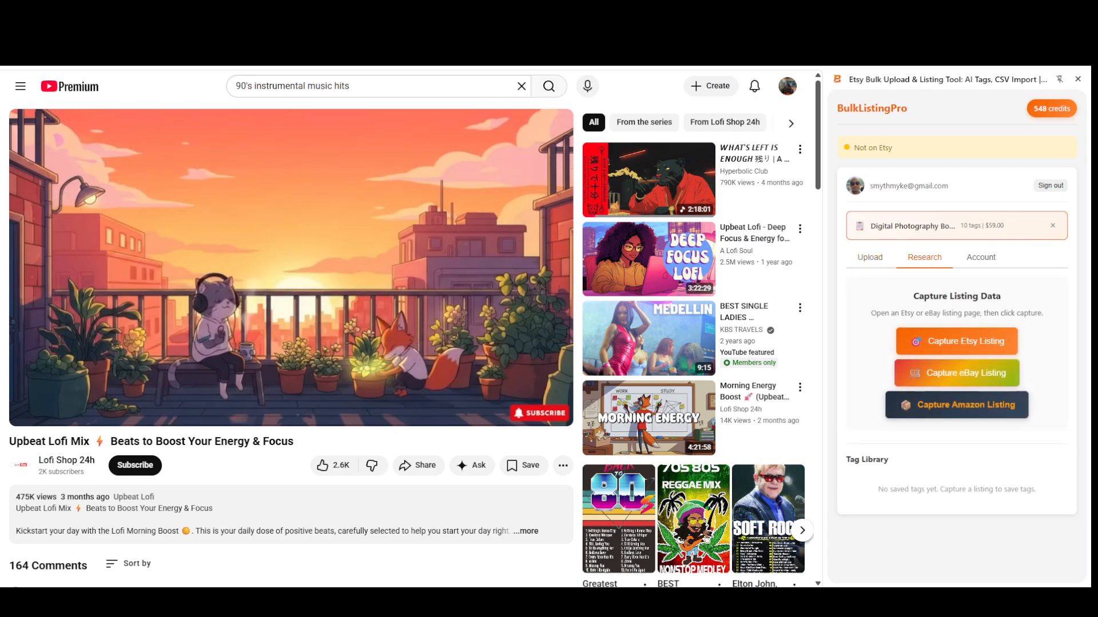
key(ctrl+Tab)
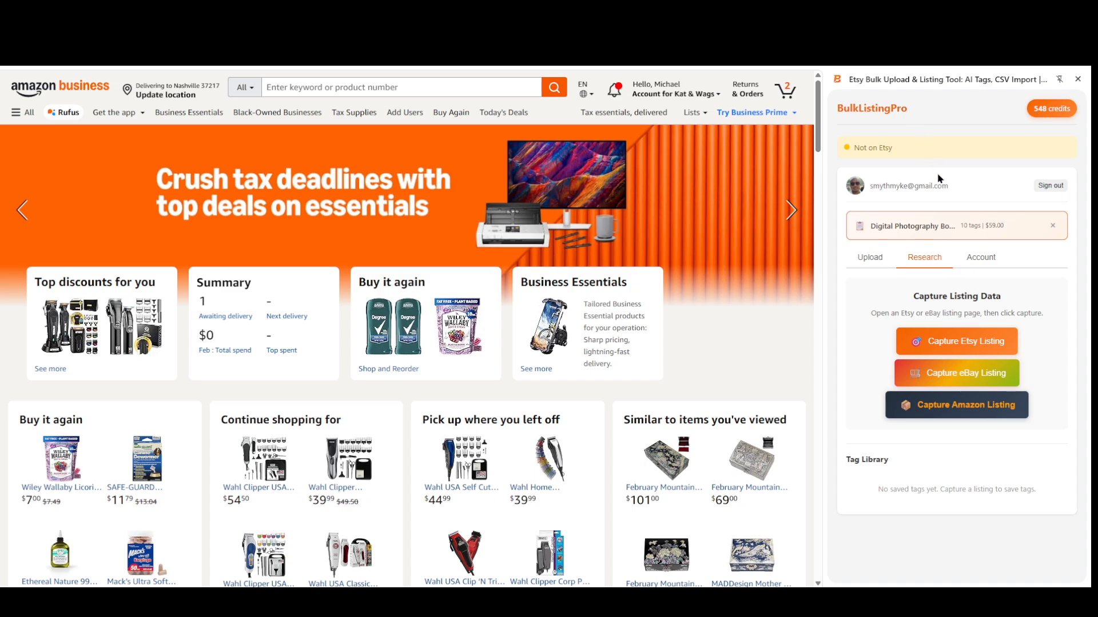
click(878, 260)
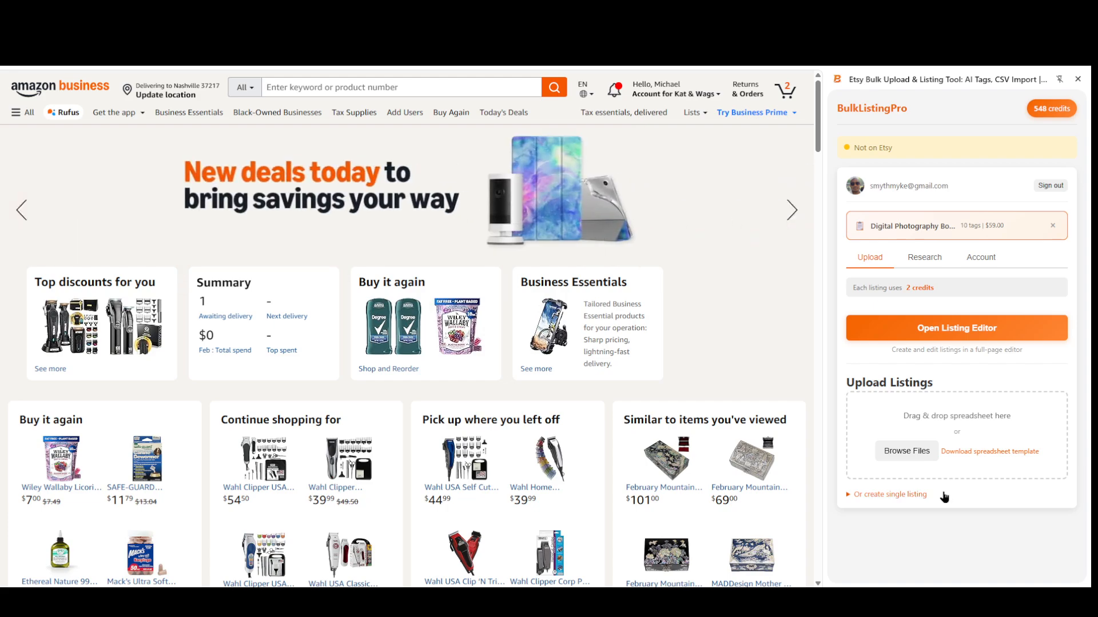
click(947, 336)
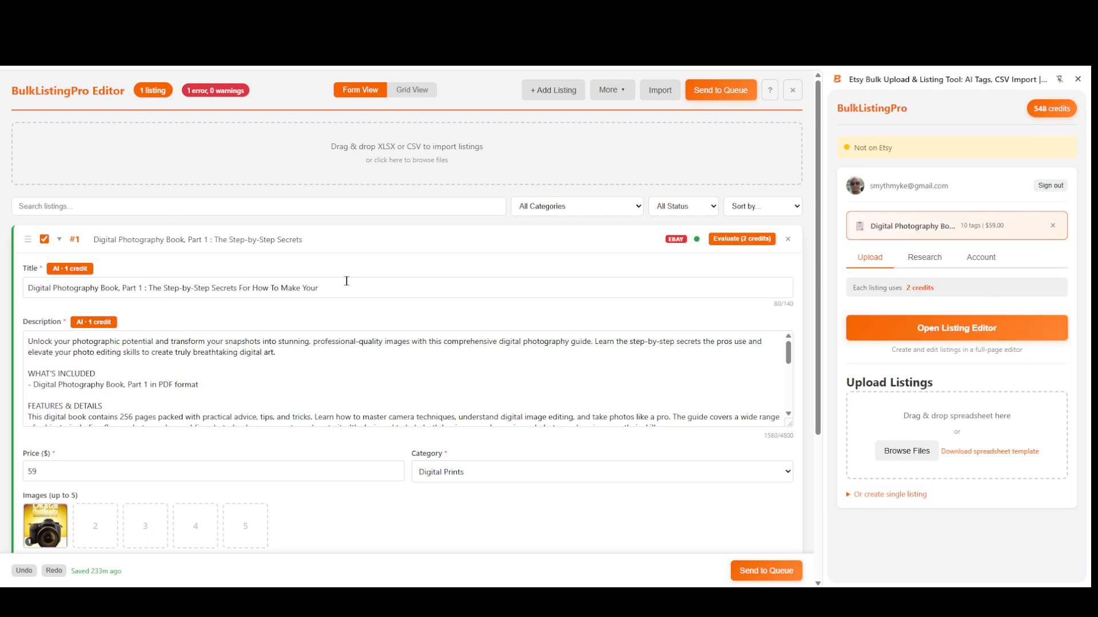
- Examine the Digital Photography Book listing's title, description, price, category, images and tags in the editor
scroll(68, 363, down, 6)
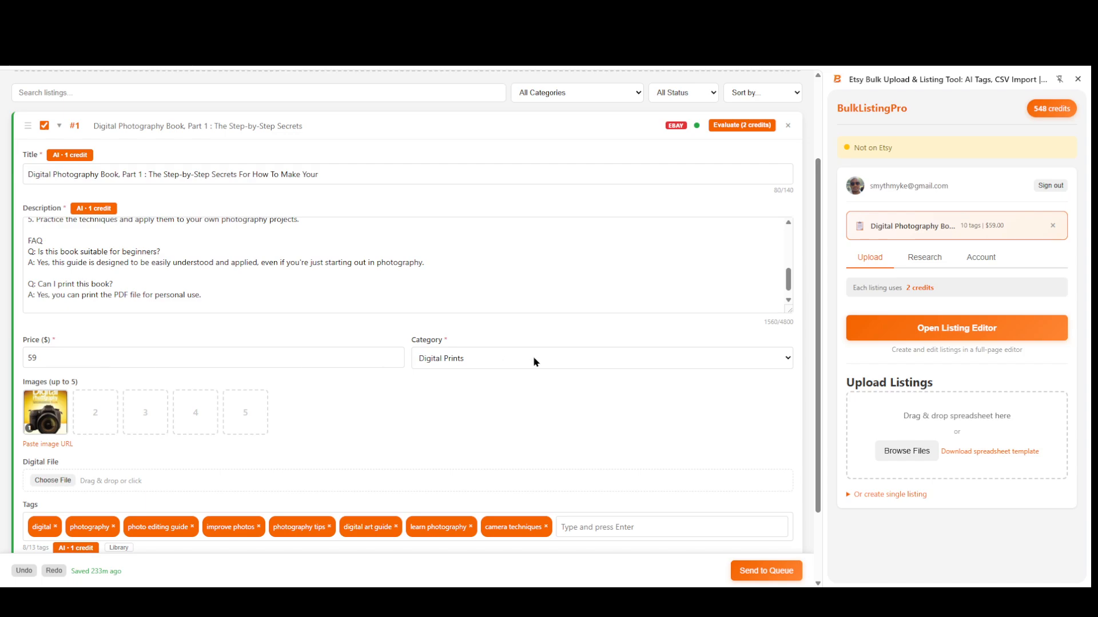
scroll(320, 409, down, 1)
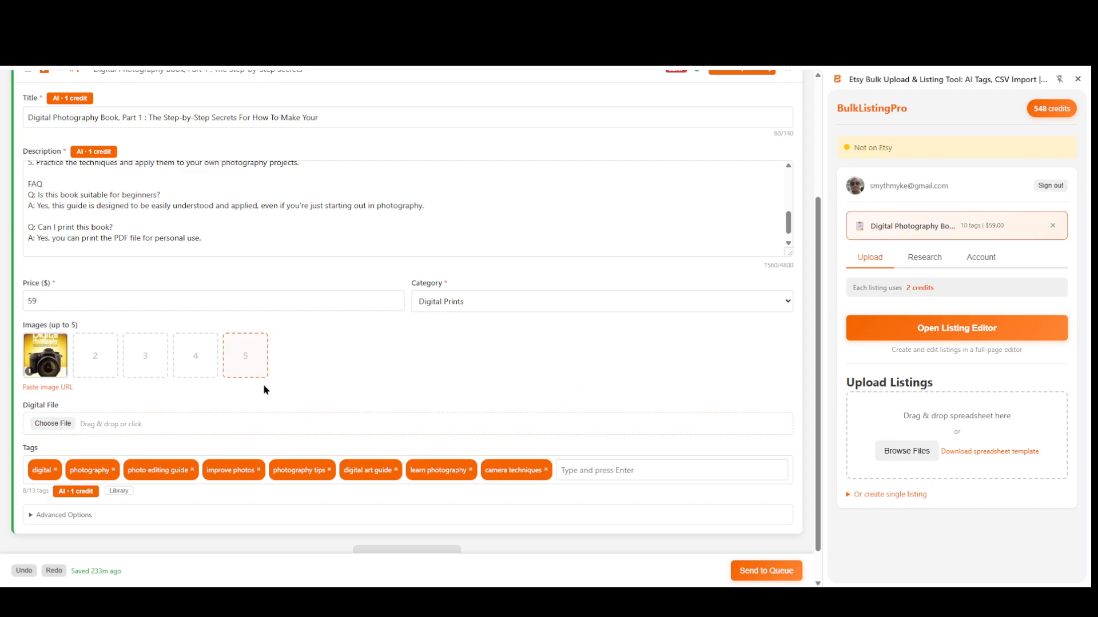
scroll(686, 371, down, 1)
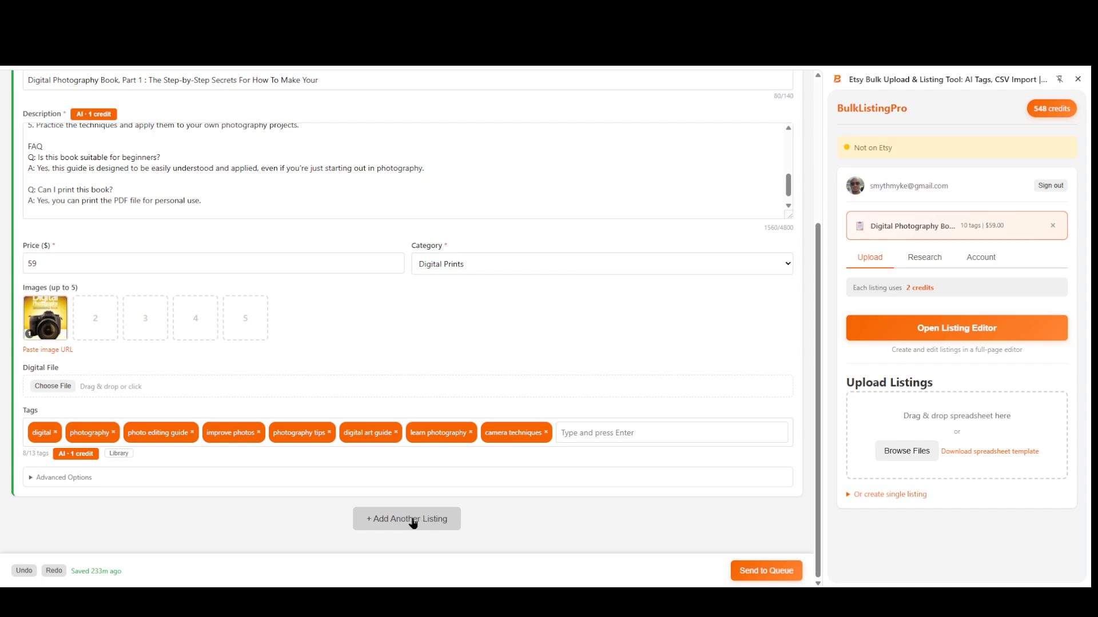
scroll(584, 365, up, 4)
scroll(653, 408, down, 1)
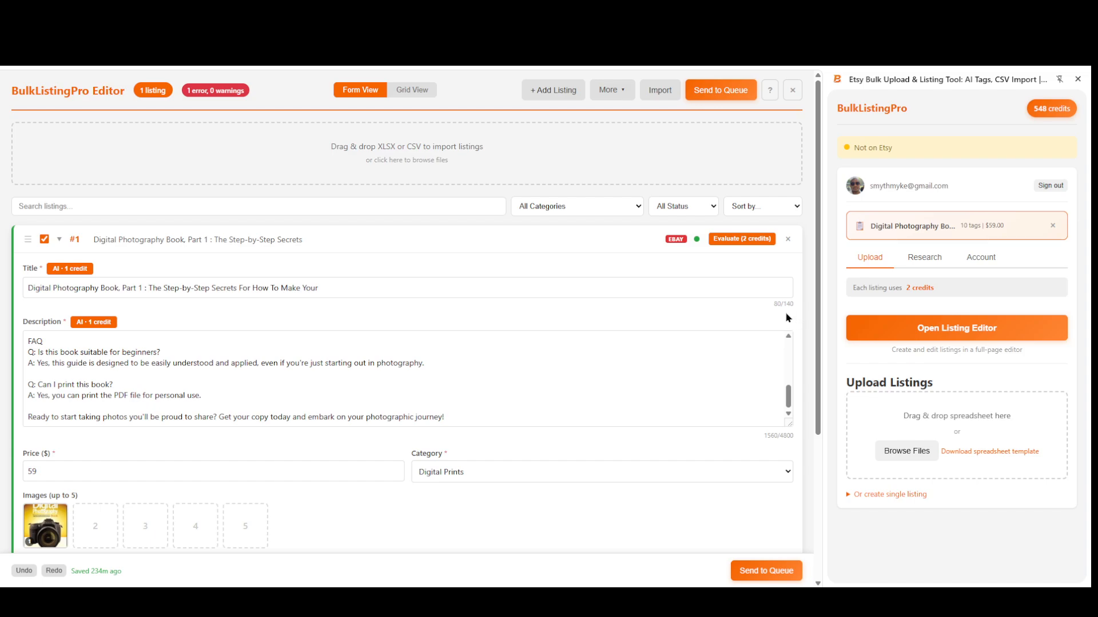
scroll(470, 307, down, 3)
scroll(594, 401, down, 2)
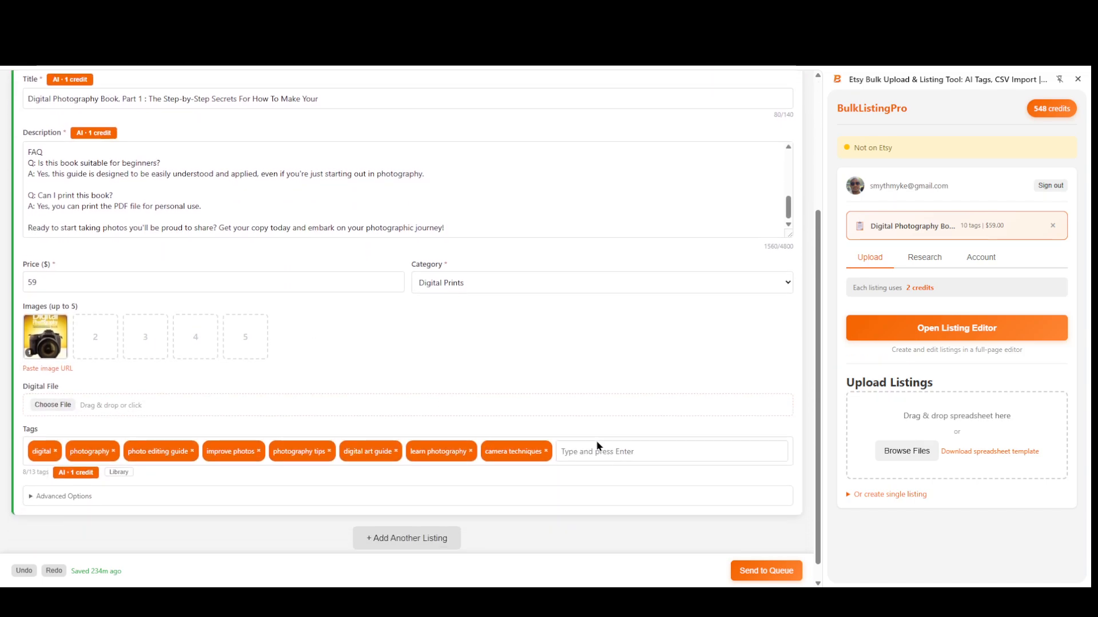
scroll(719, 483, up, 4)
scroll(724, 492, up, 1)
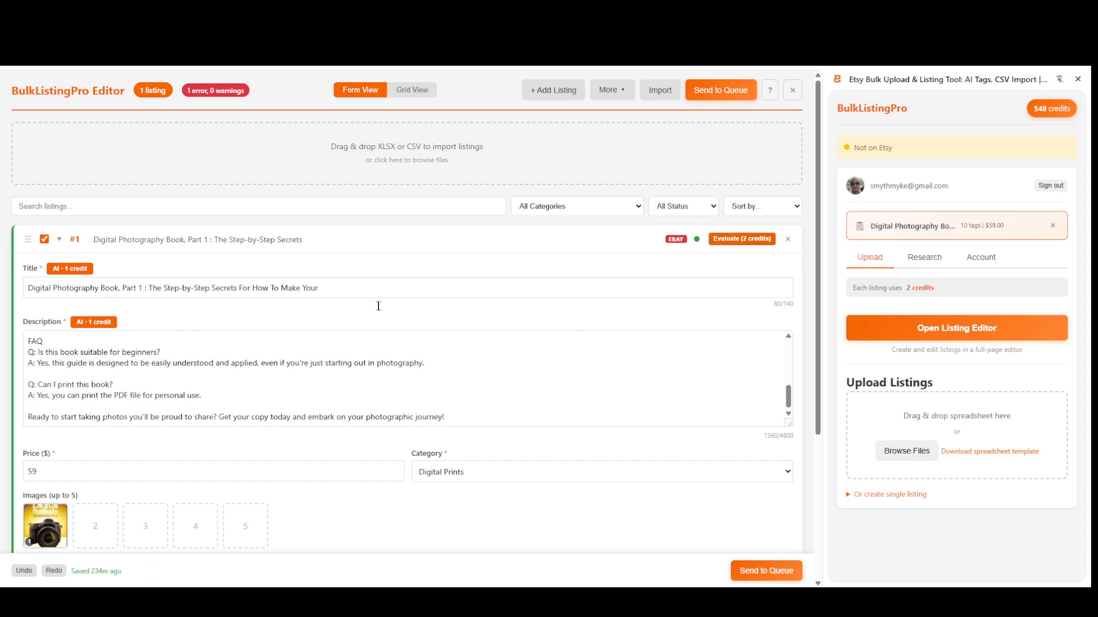
scroll(796, 397, down, 3)
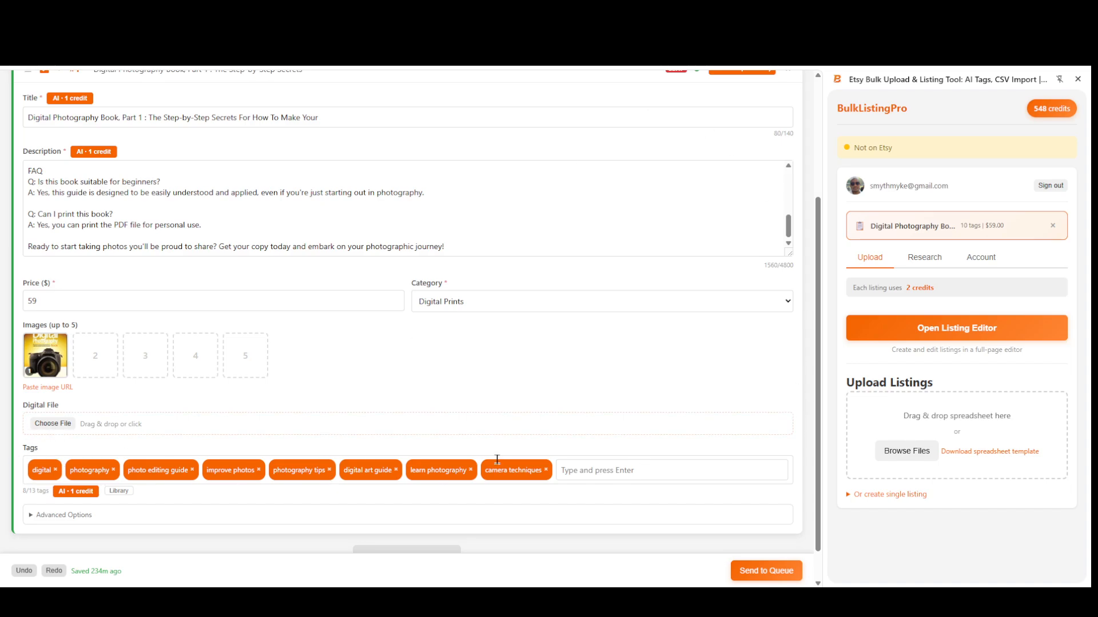
scroll(460, 434, up, 2)
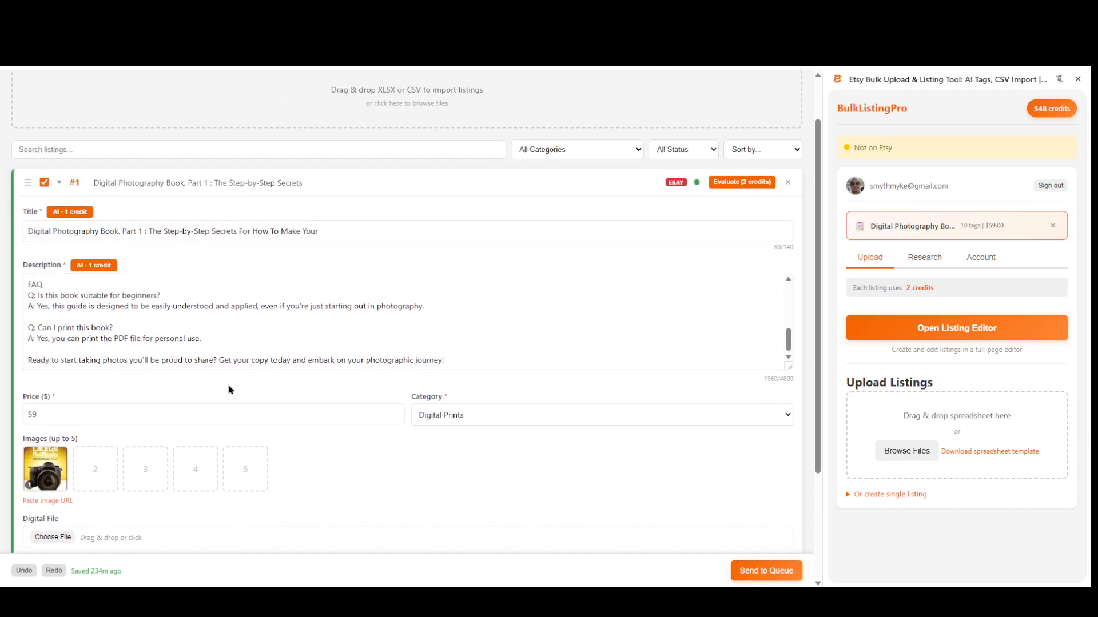
scroll(384, 335, up, 3)
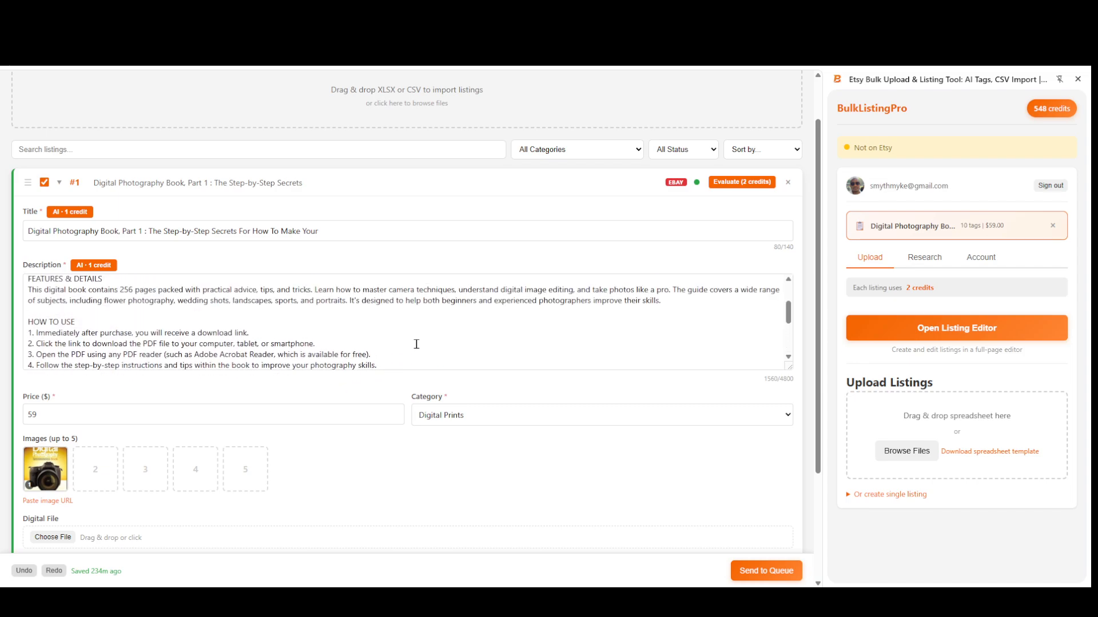
scroll(370, 273, up, 1)
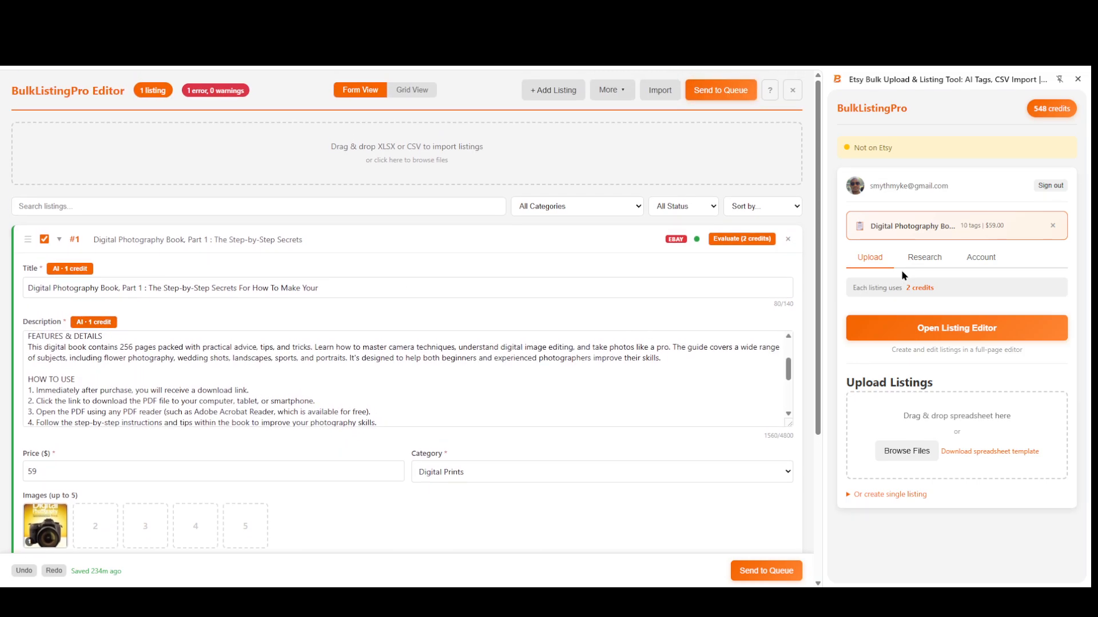
- Show the listing research tools, switch to Etsy and open the ancient Alexander coin listing under Collectible Coins
click(921, 260)
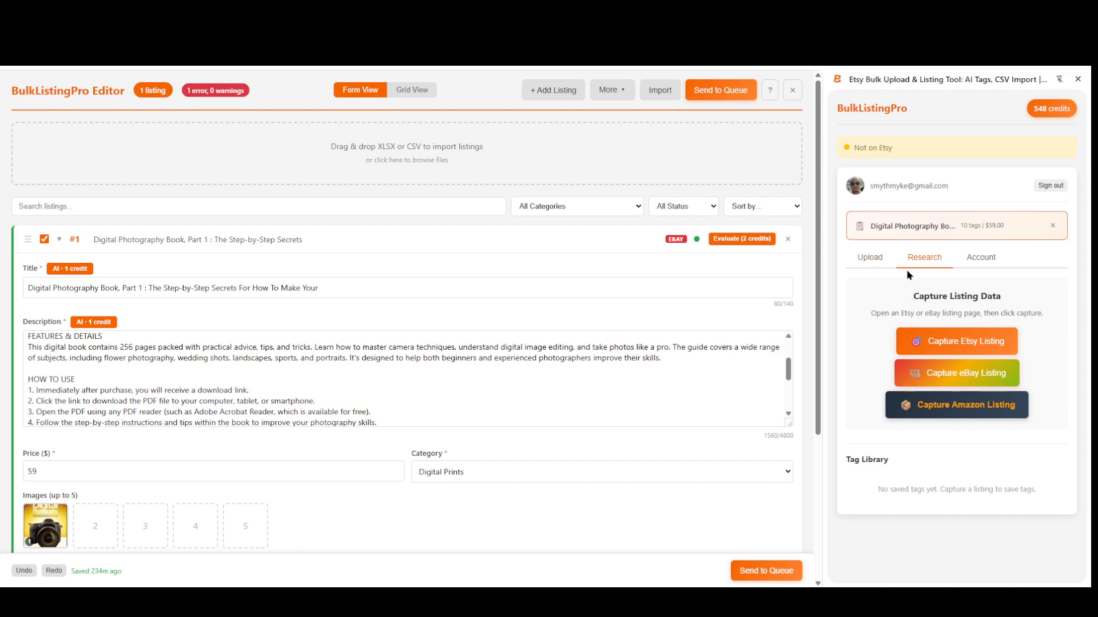
click(188, 12)
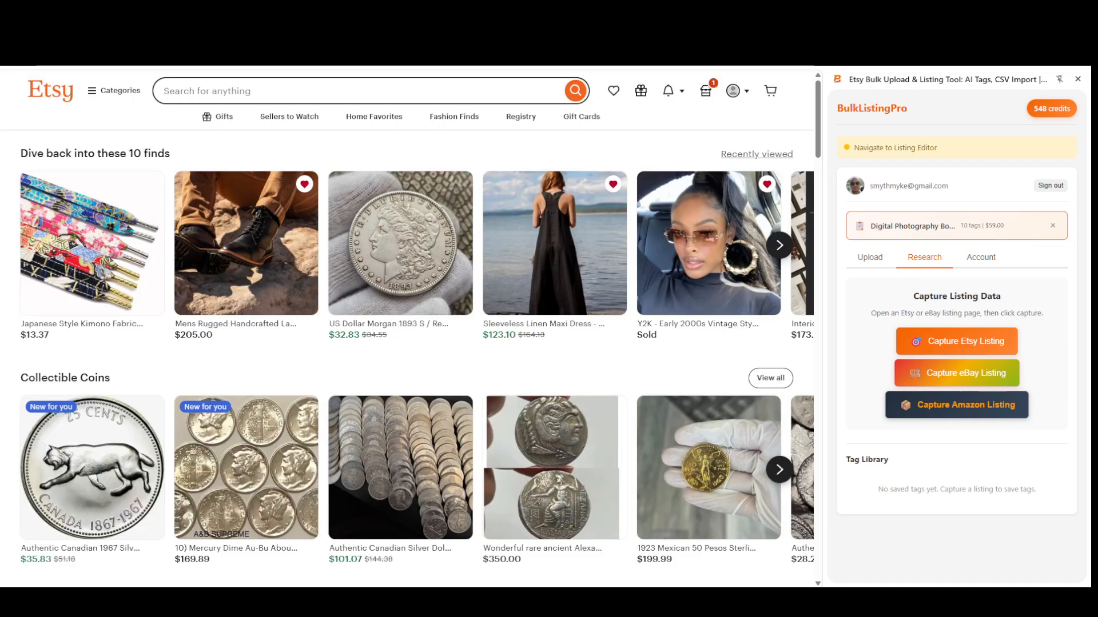
scroll(366, 372, down, 1)
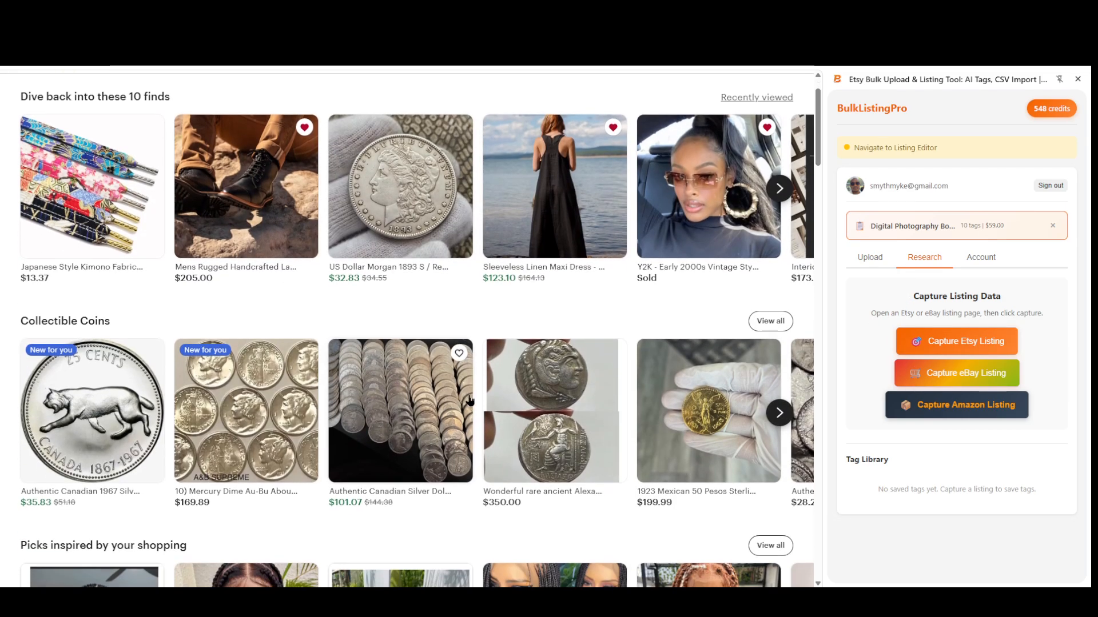
click(563, 414)
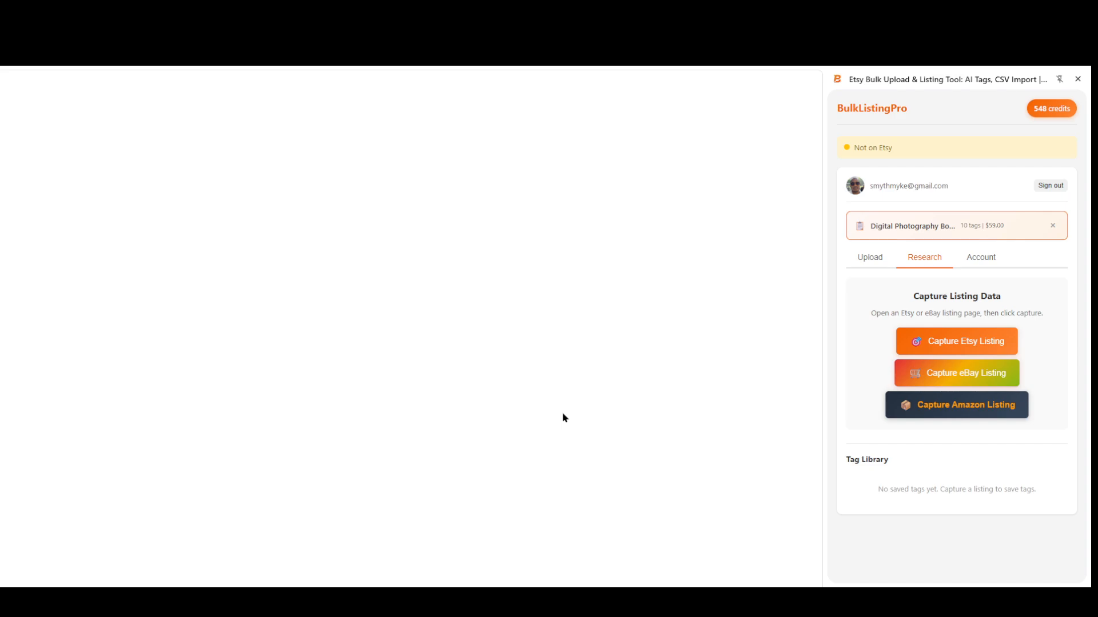
- Look over the Etsy coin listing's details and capture it into the listing editor
scroll(529, 408, down, 2)
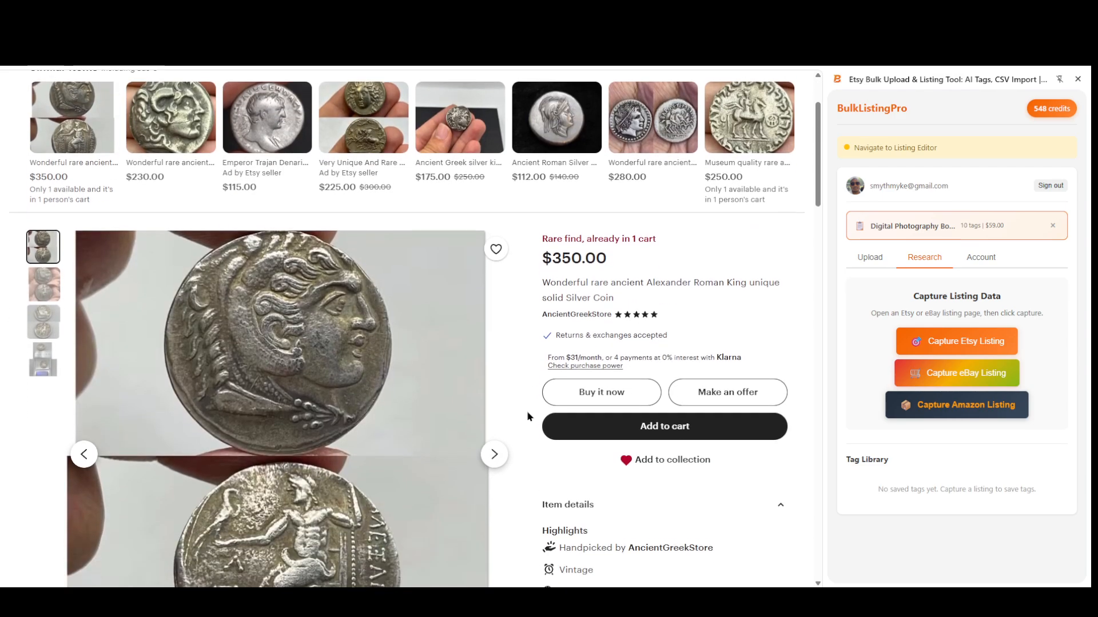
scroll(541, 318, down, 9)
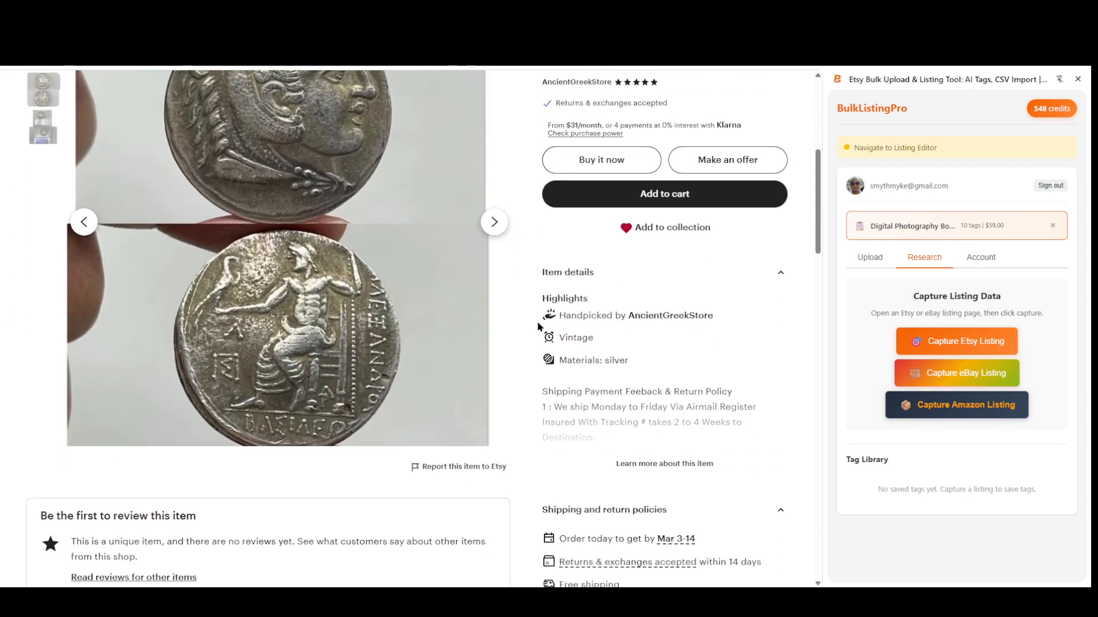
scroll(525, 327, down, 4)
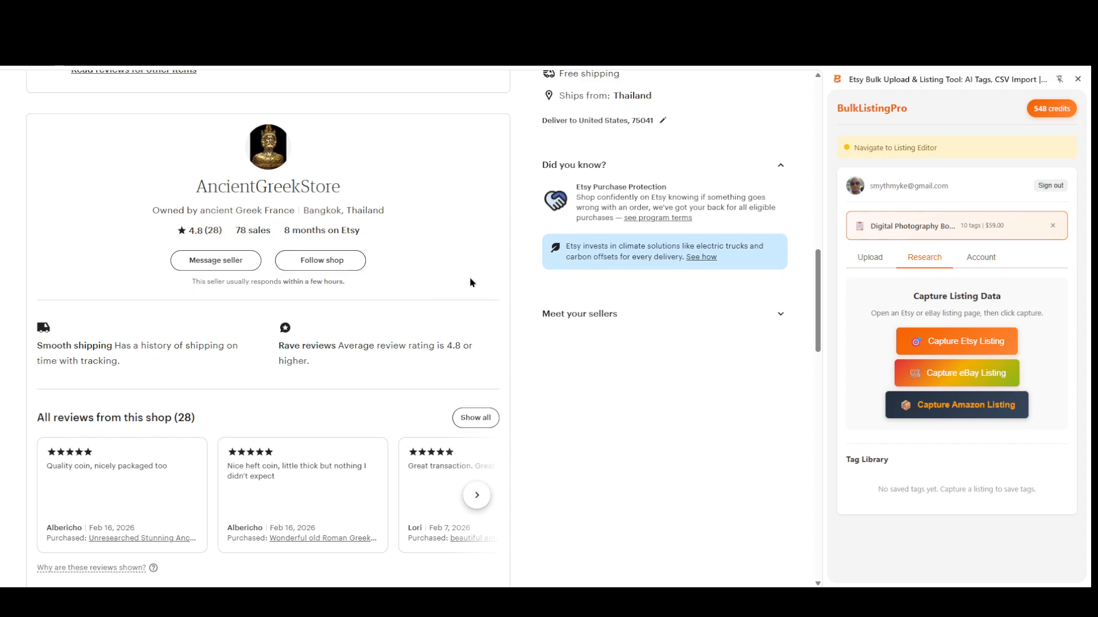
scroll(514, 316, up, 13)
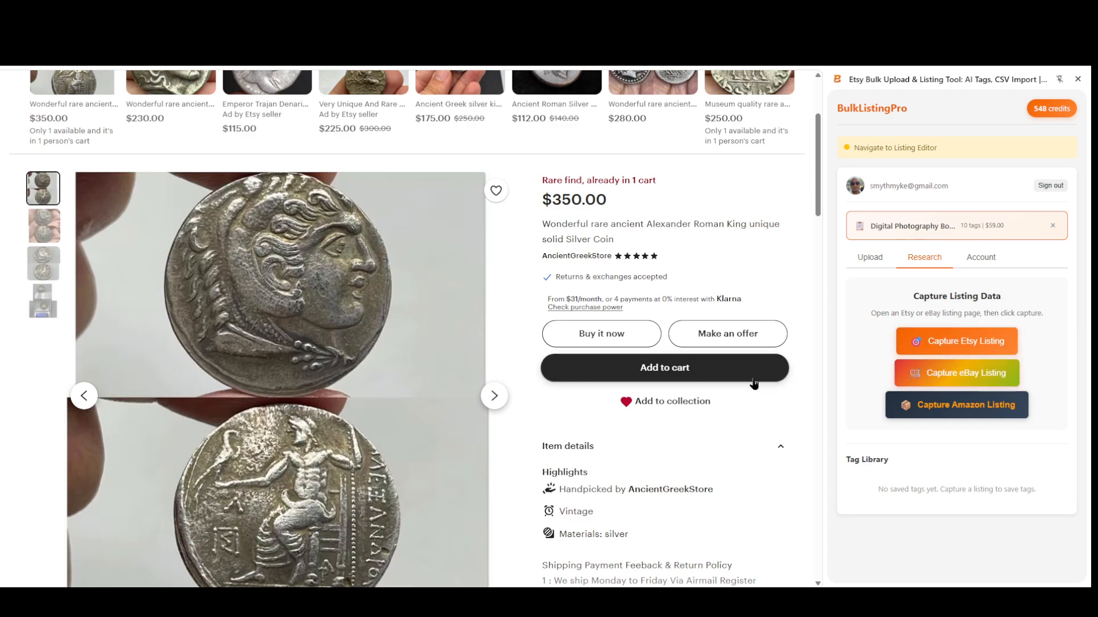
click(949, 345)
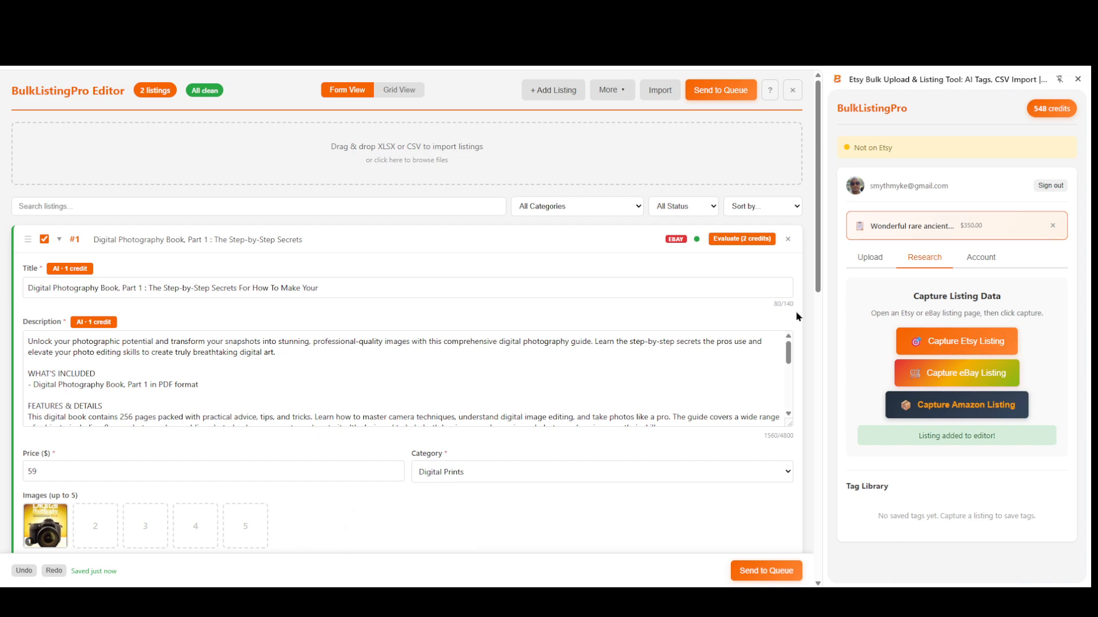
- Examine the captured coin listing's title, description, price, category, images and tags against the listing above it
scroll(798, 314, down, 5)
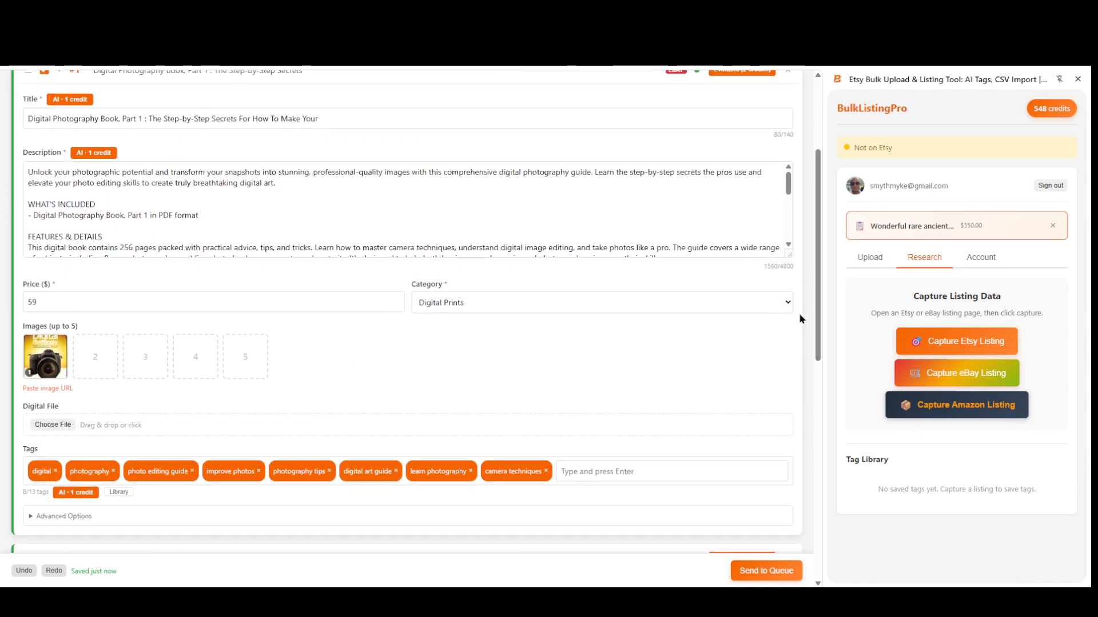
scroll(798, 313, down, 1)
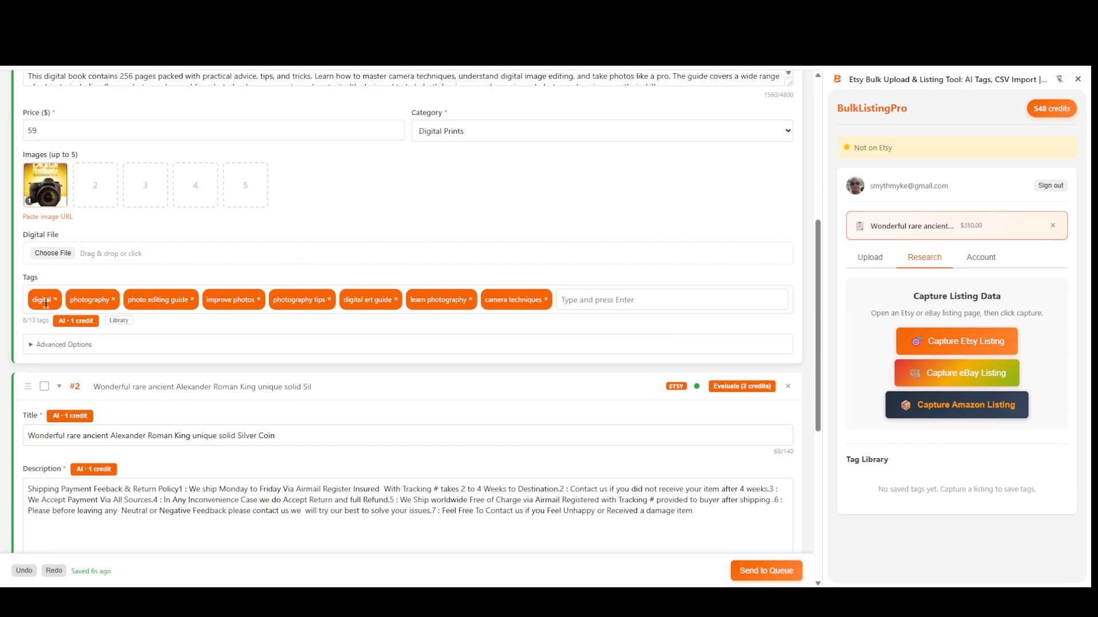
scroll(361, 351, down, 6)
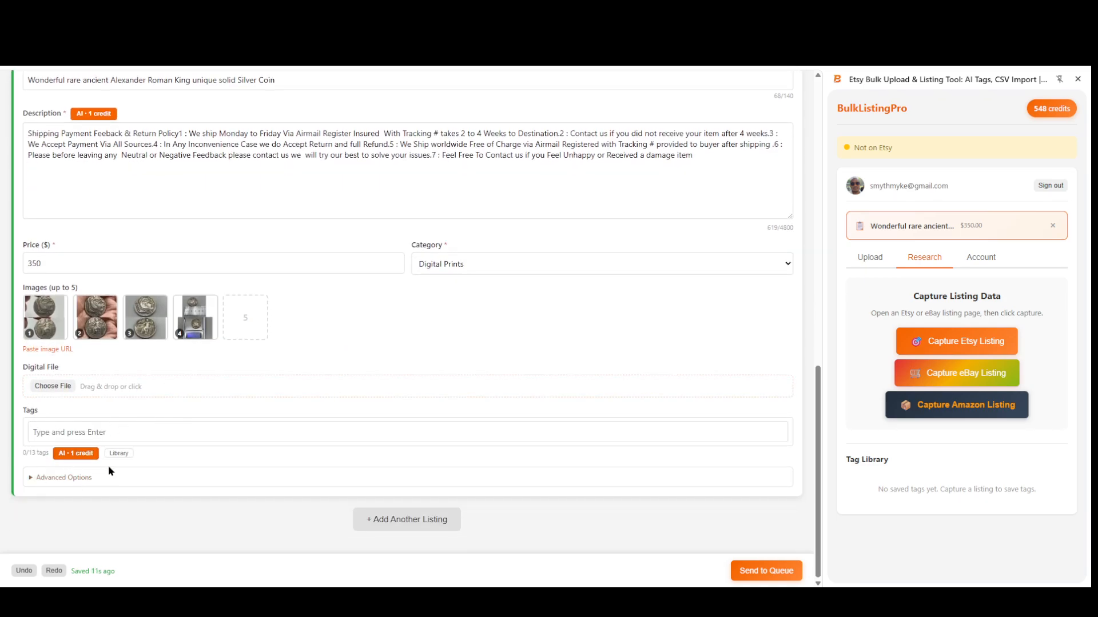
mouse_move(33, 326)
mouse_move(141, 330)
scroll(390, 405, up, 3)
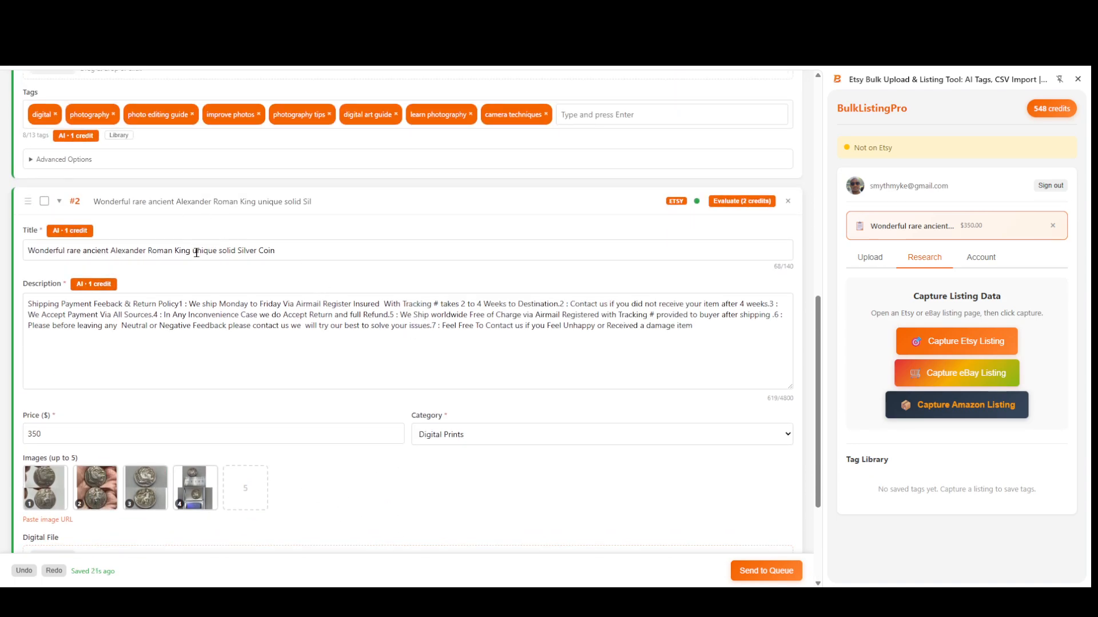
click(314, 253)
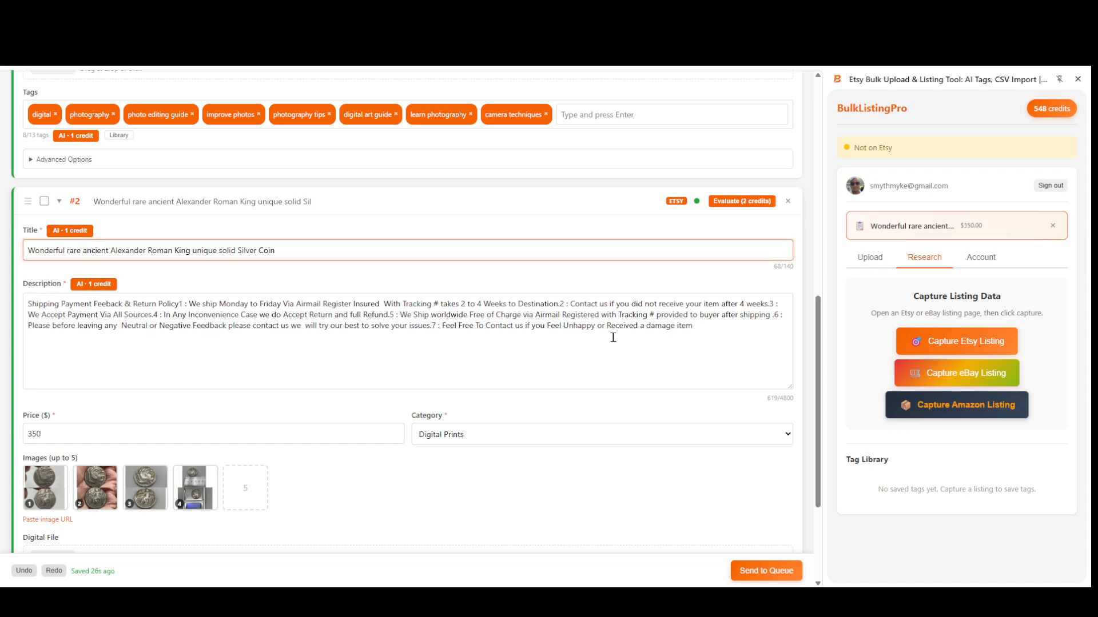
drag(697, 330, 21, 309)
click(99, 315)
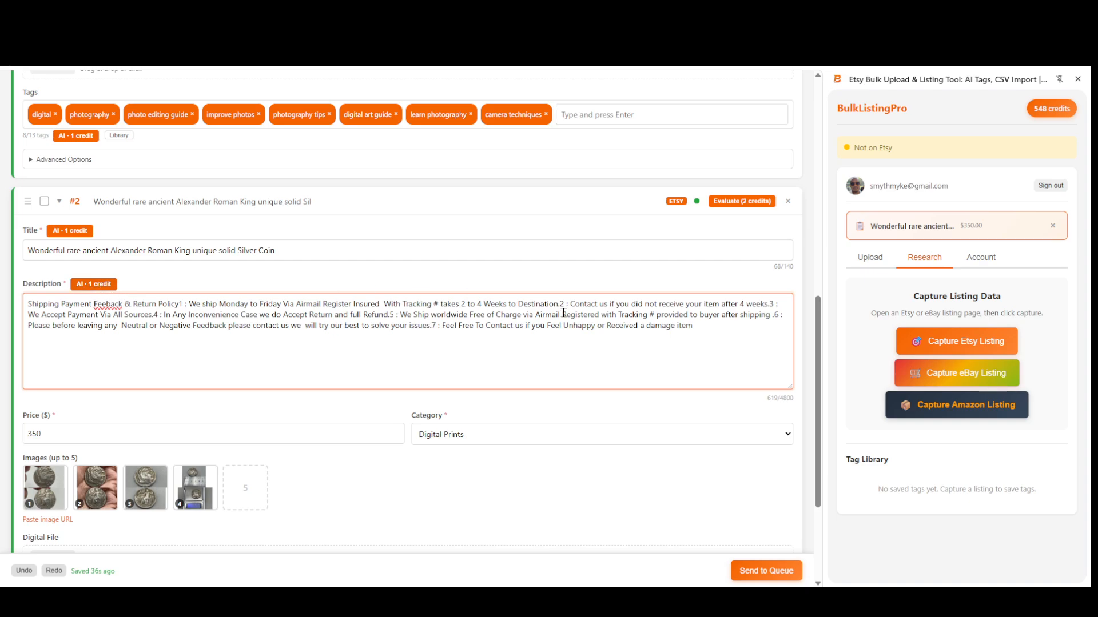
scroll(244, 396, down, 3)
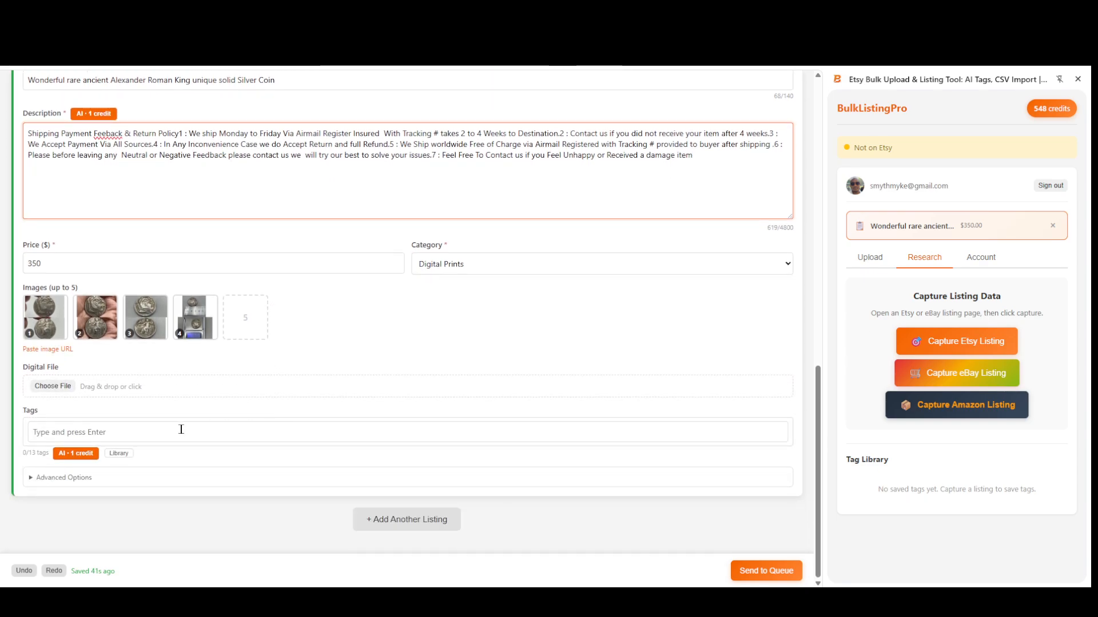
scroll(218, 457, up, 5)
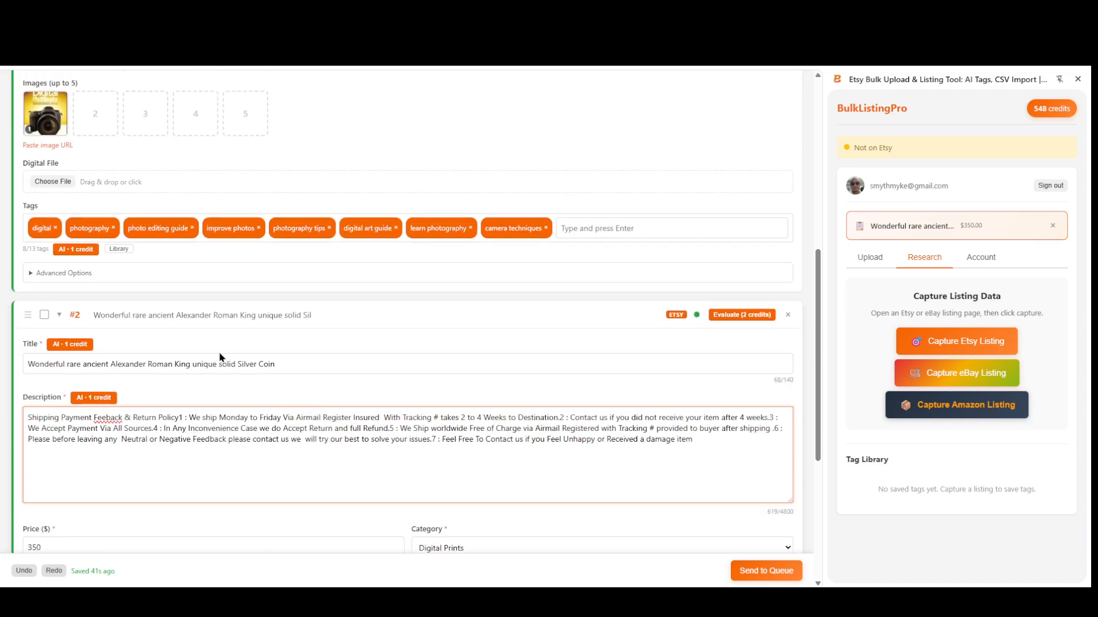
scroll(144, 304, down, 2)
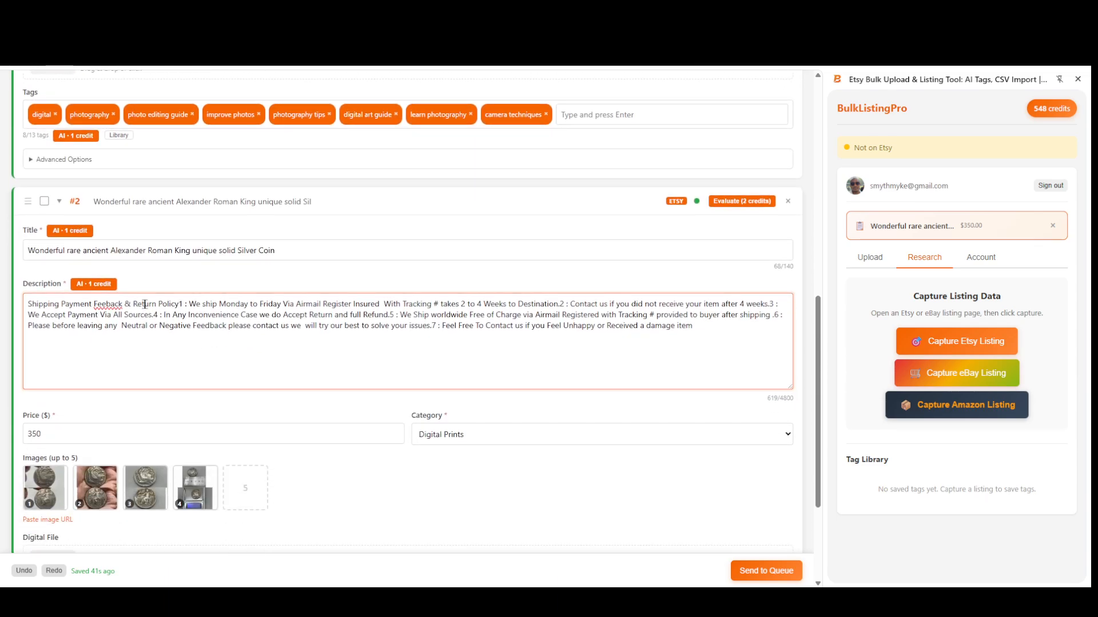
- Generate an AI description for the captured coin listing and check the files named under WHAT'S INCLUDED
click(93, 285)
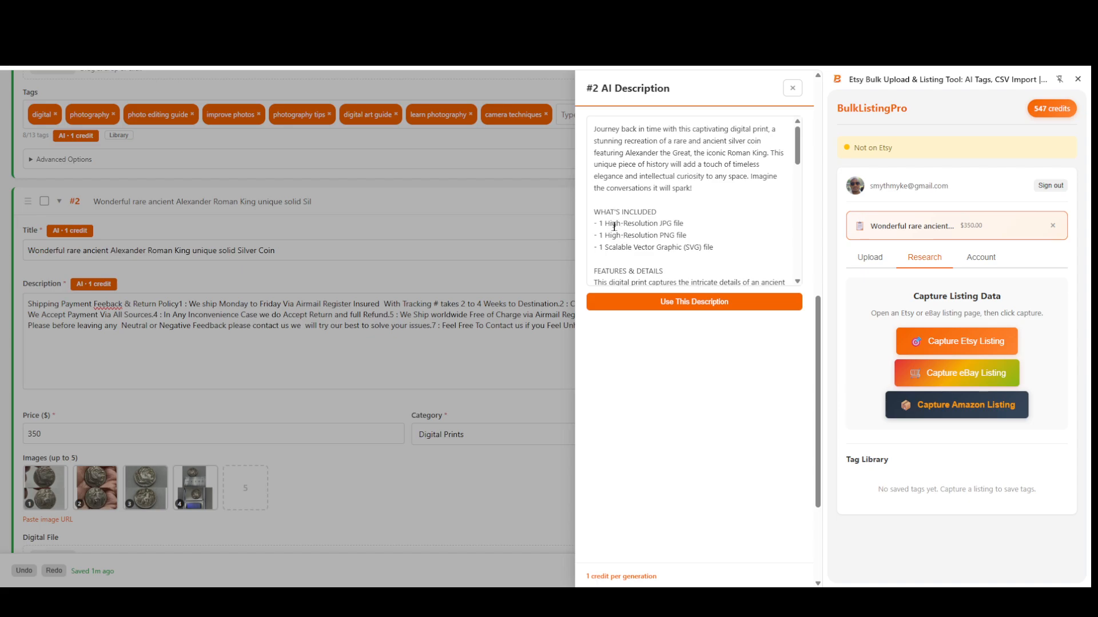
drag(686, 224, 600, 224)
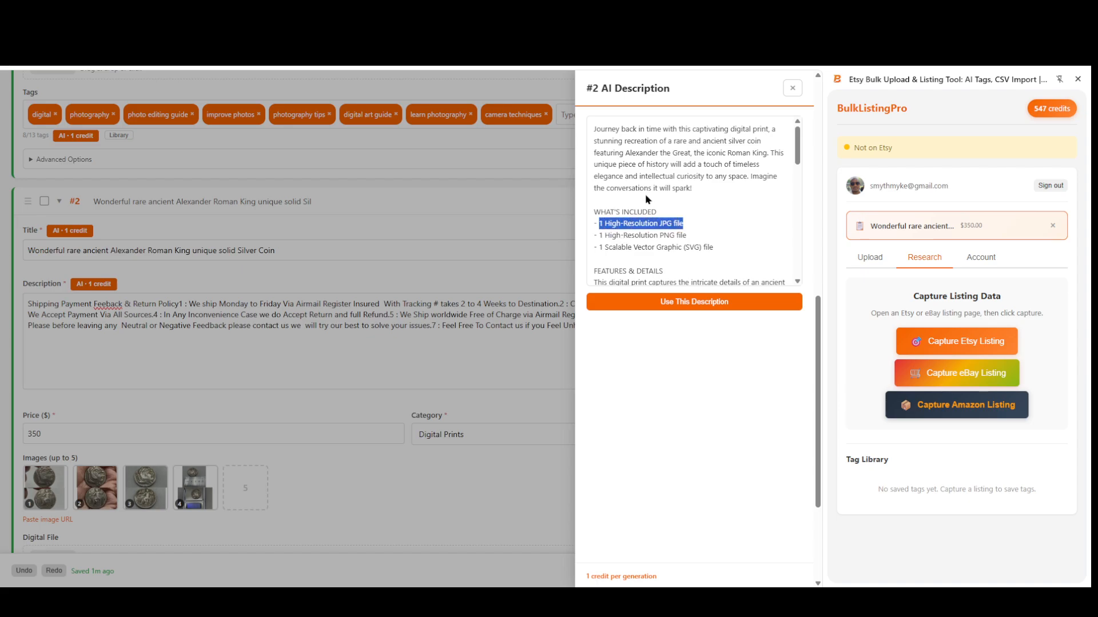
drag(686, 235, 646, 235)
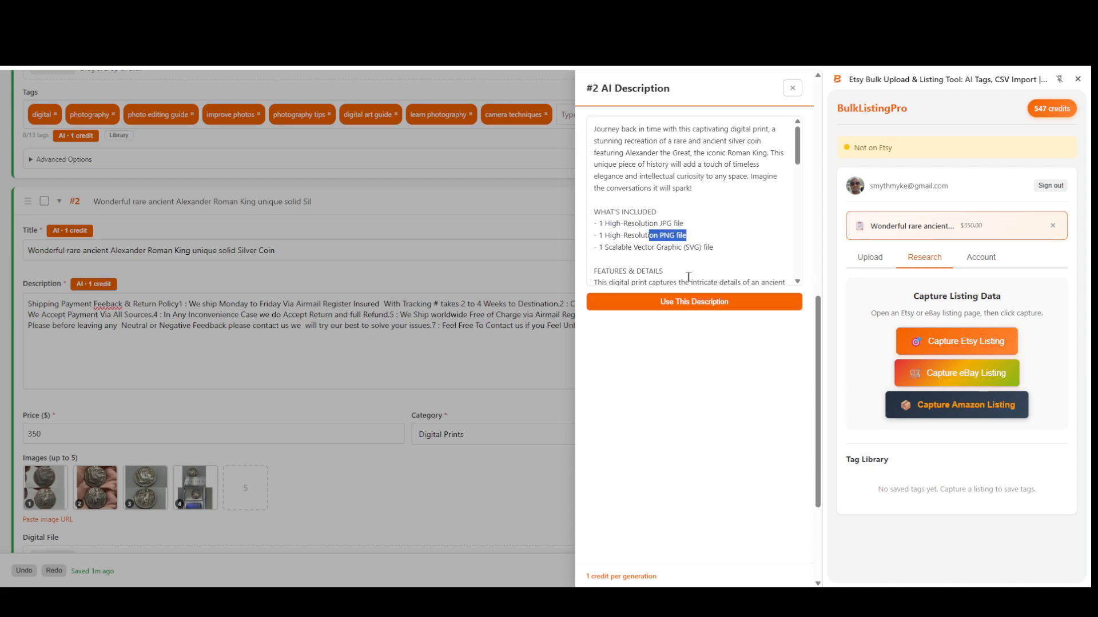
- Apply the generated AI description to the coin listing and read it through from WHAT'S INCLUDED to the FAQ
click(675, 308)
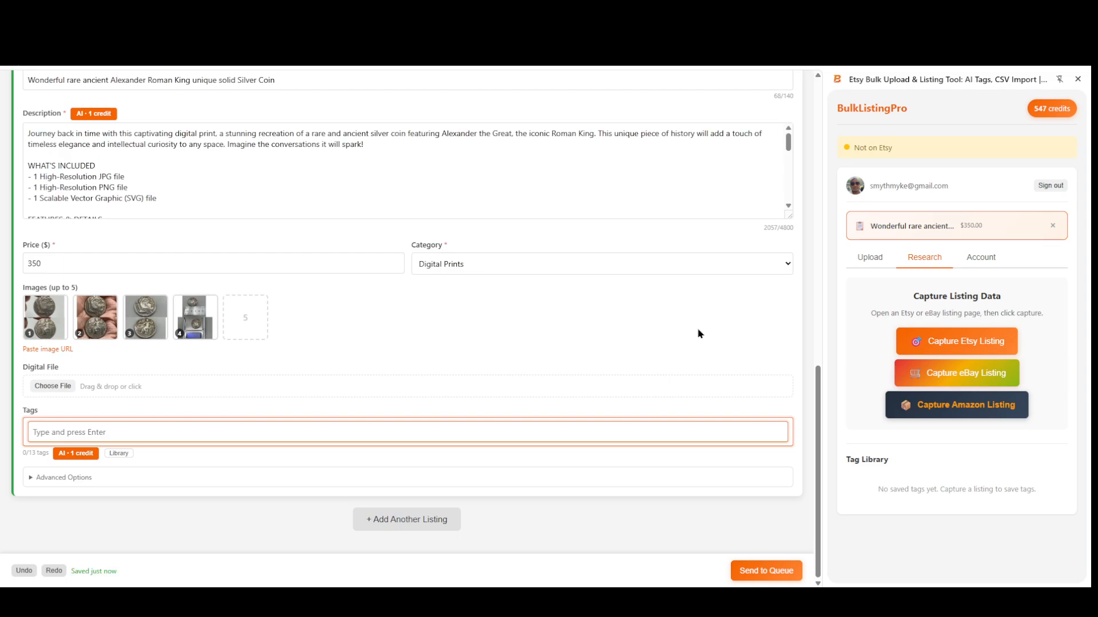
scroll(639, 337, up, 2)
scroll(738, 264, down, 1)
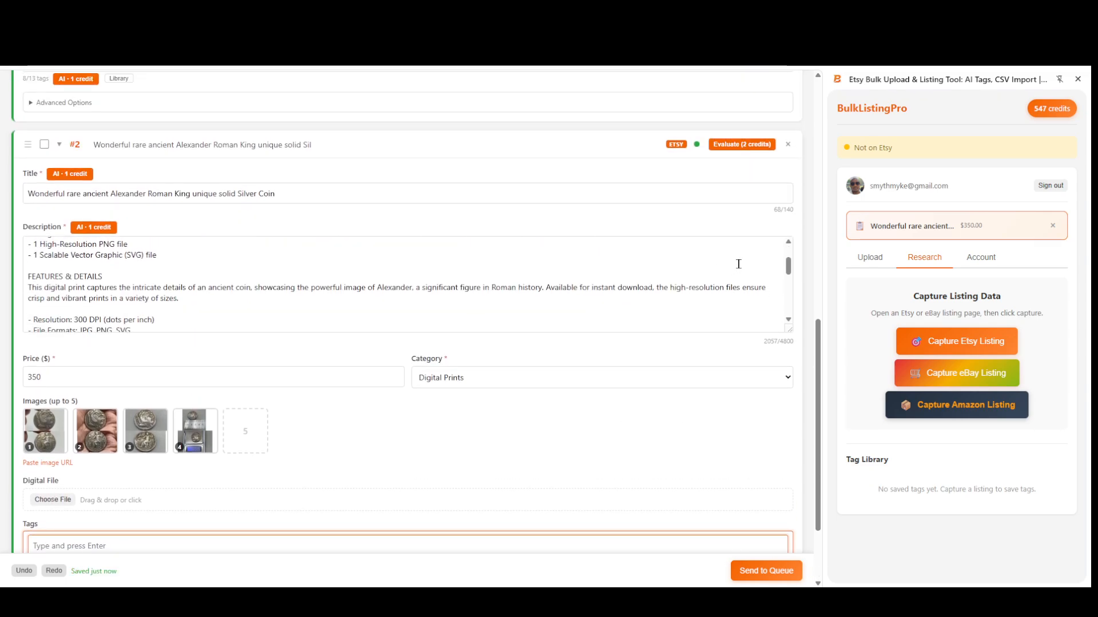
scroll(720, 271, down, 4)
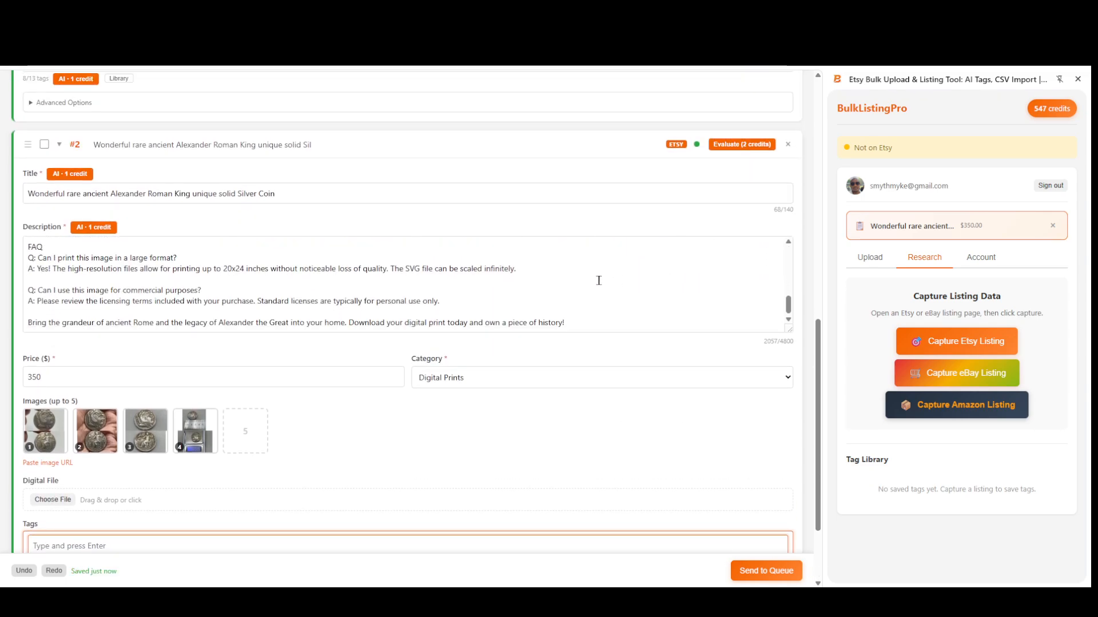
scroll(541, 303, up, 8)
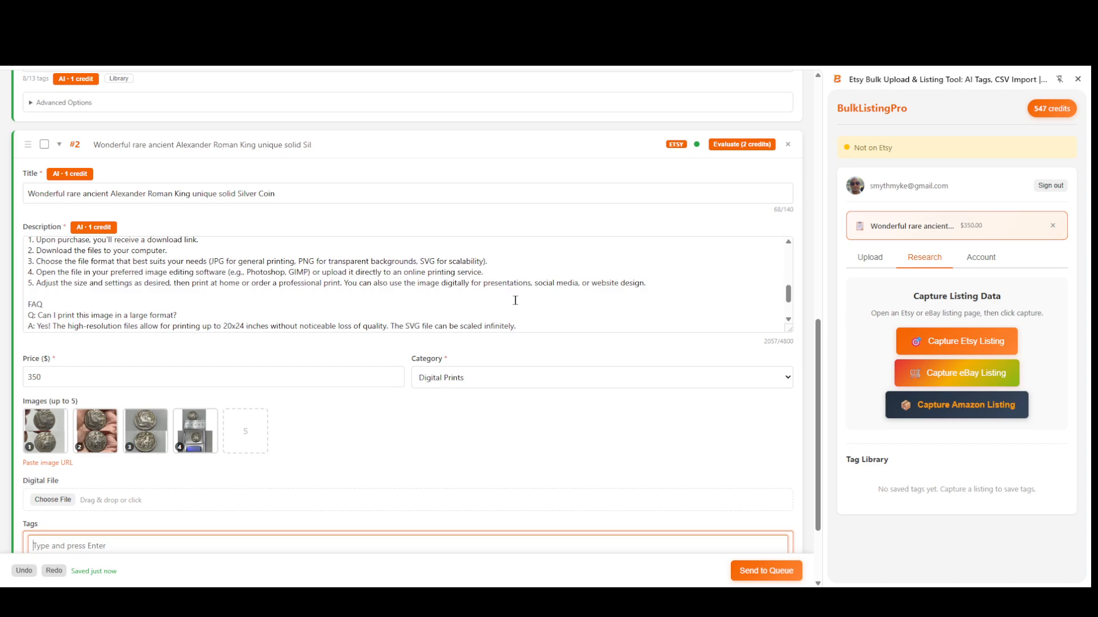
scroll(187, 286, up, 1)
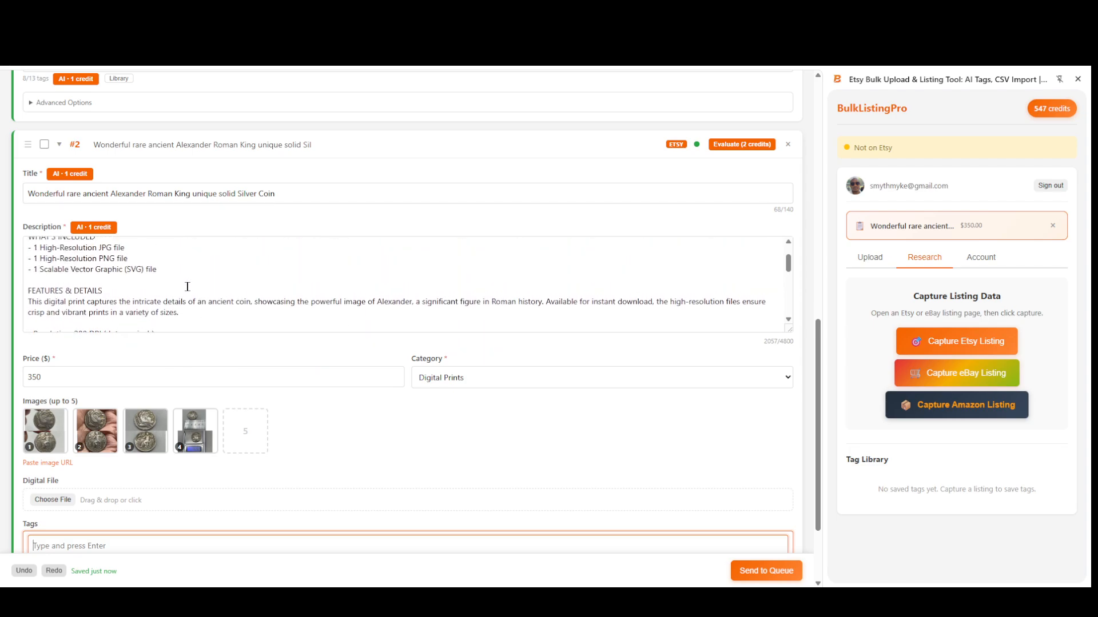
scroll(183, 296, up, 2)
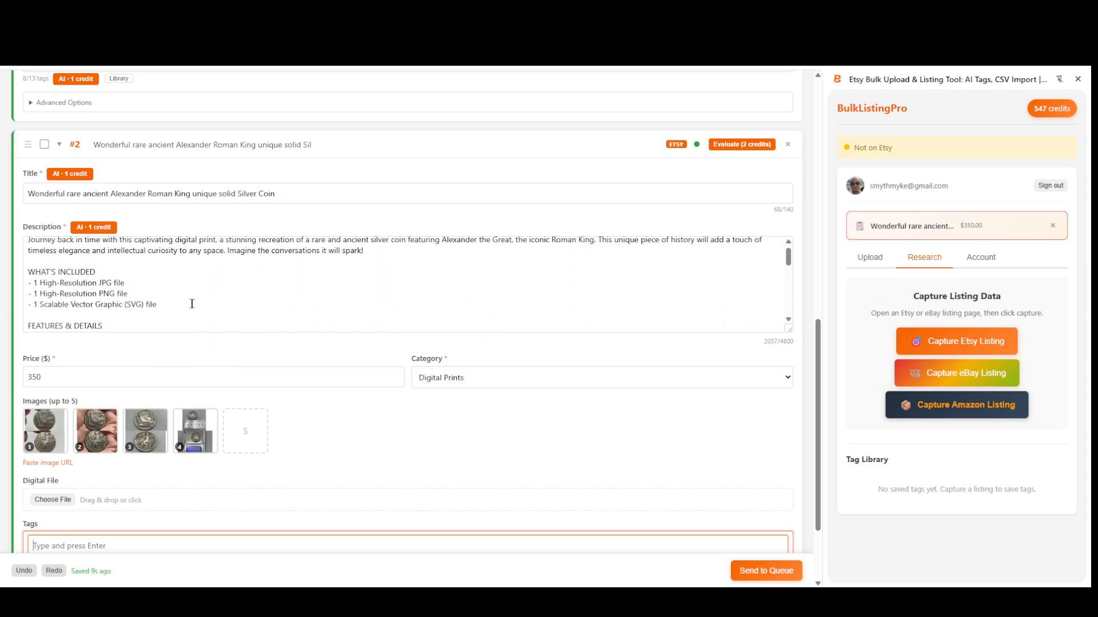
scroll(280, 274, up, 1)
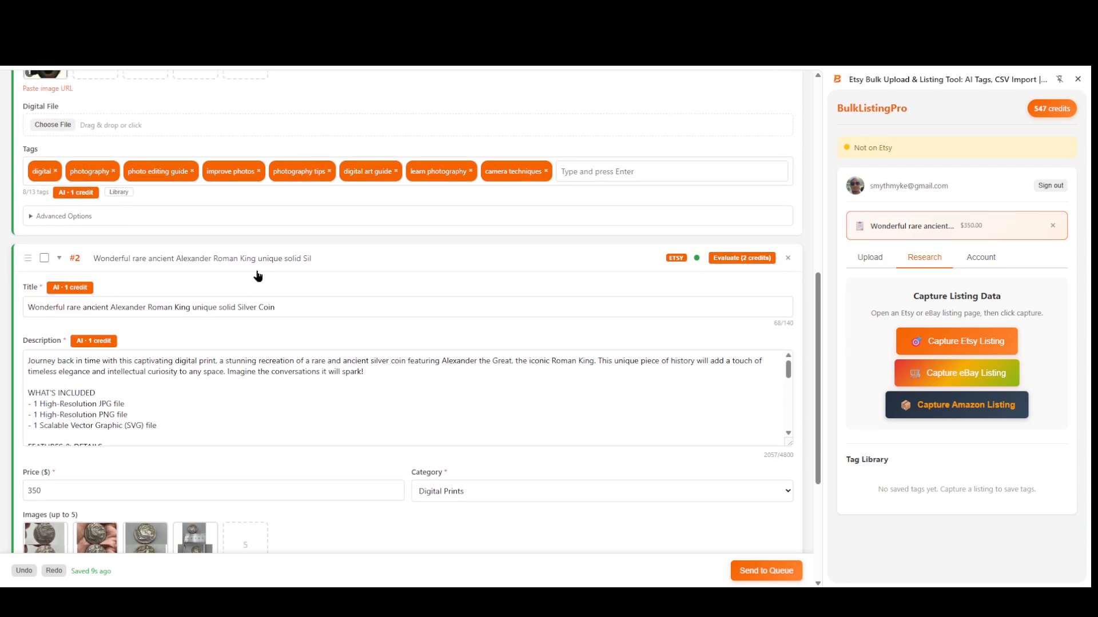
scroll(76, 250, down, 2)
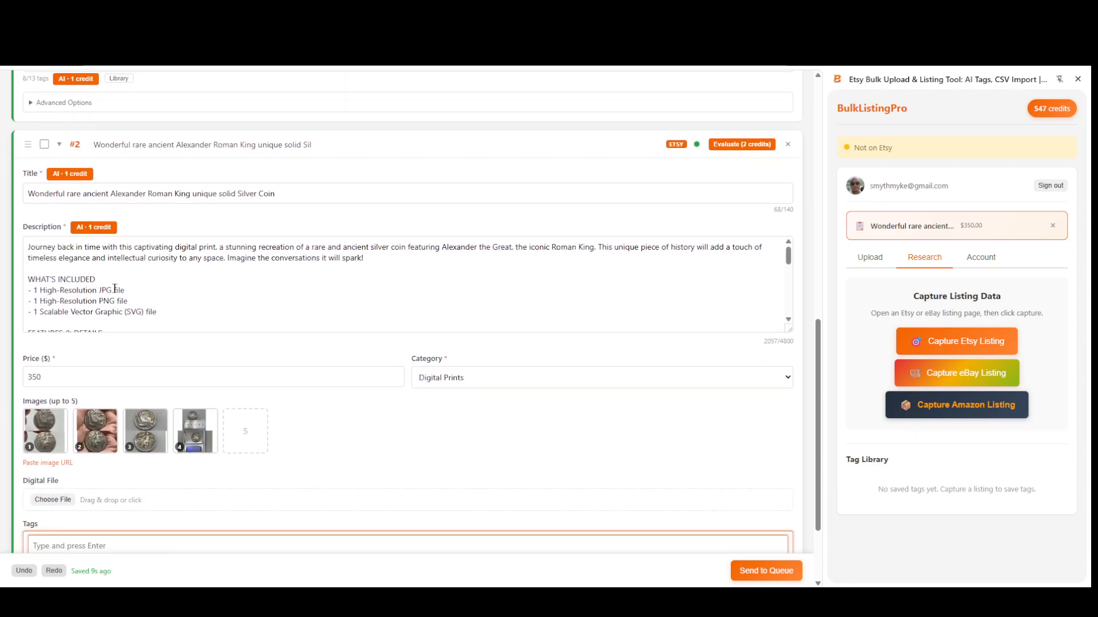
drag(162, 312, 34, 300)
key(Left)
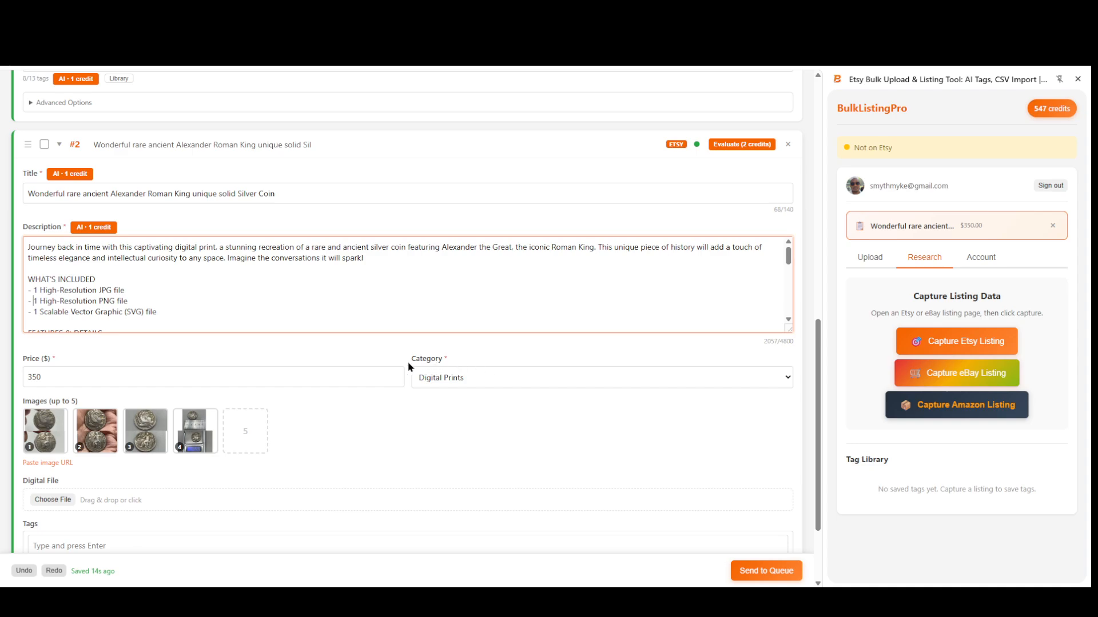
- Generate AI titles, use "Roman Coin Poster | Silver Drachma Replica | Antique Currency Decor | Printable Art" and remove the word Poster
click(69, 174)
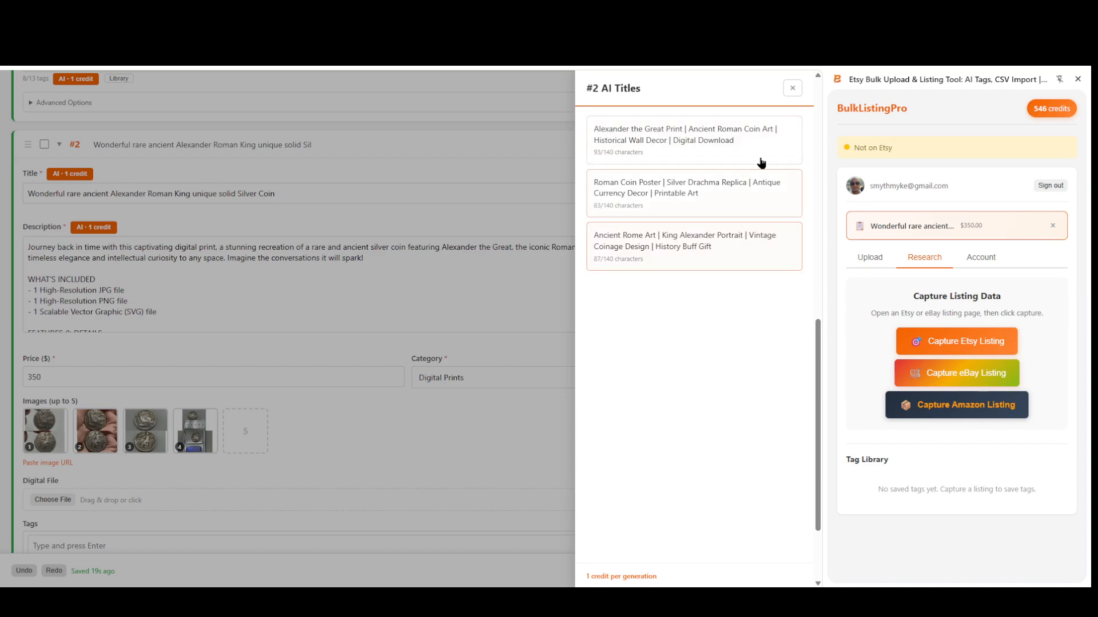
click(699, 205)
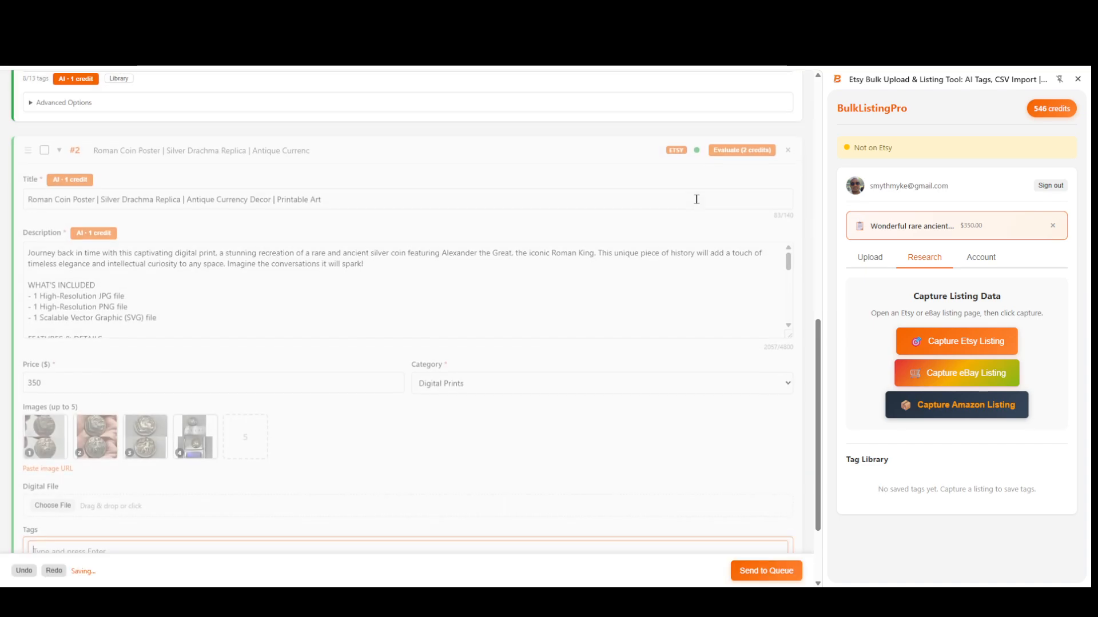
double_click(83, 196)
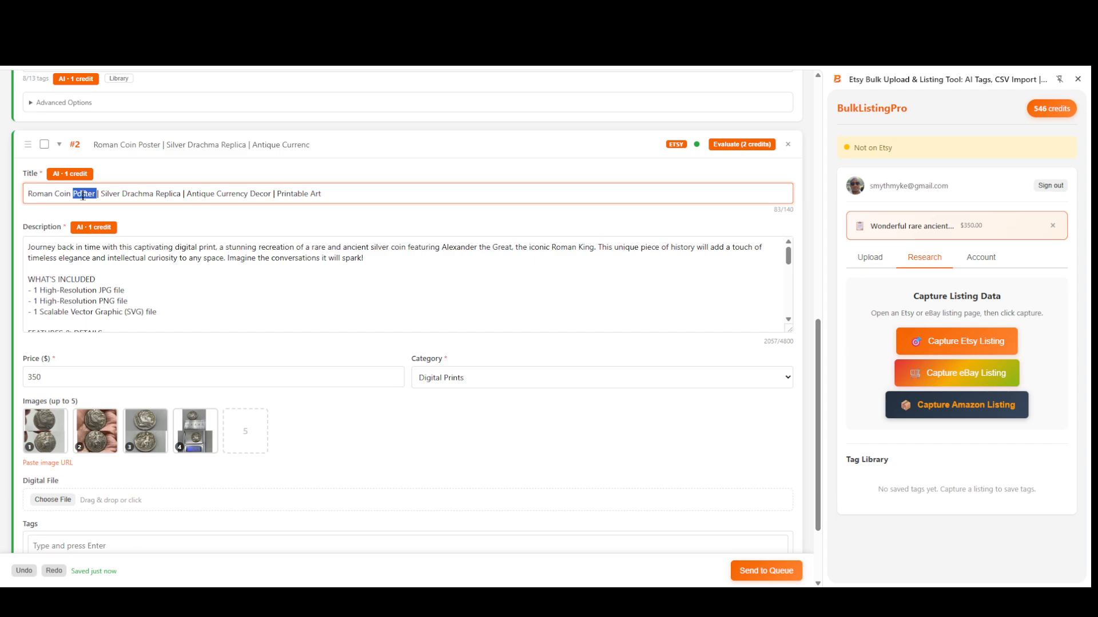
key(BackSpace)
key(BackSpace)
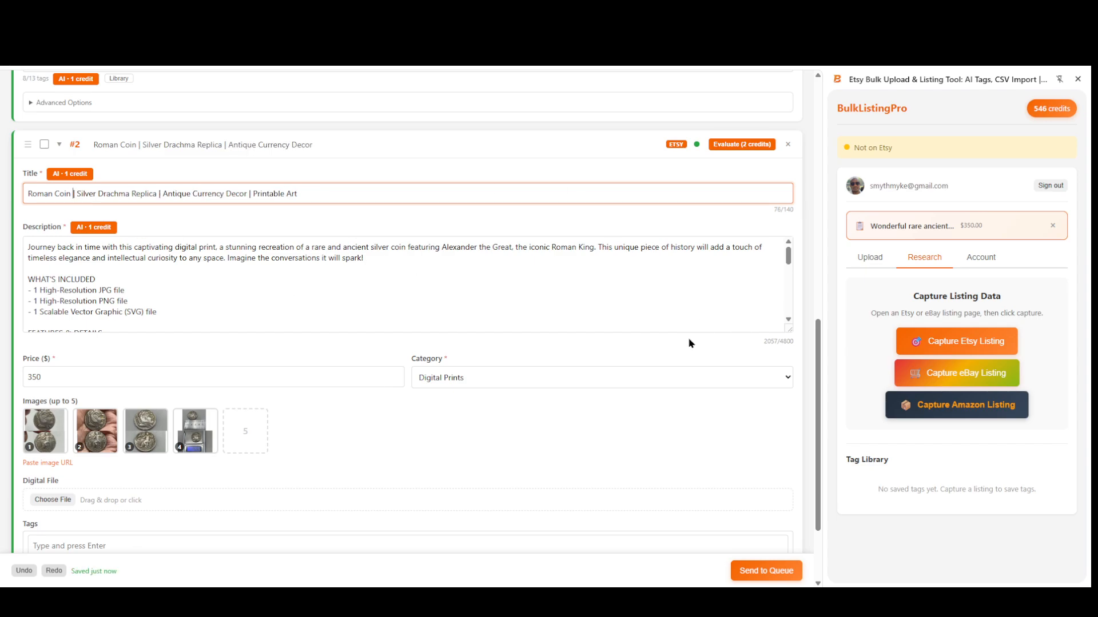
- Generate AI tags for the coin listing and apply all the suggested ones
scroll(688, 337, down, 2)
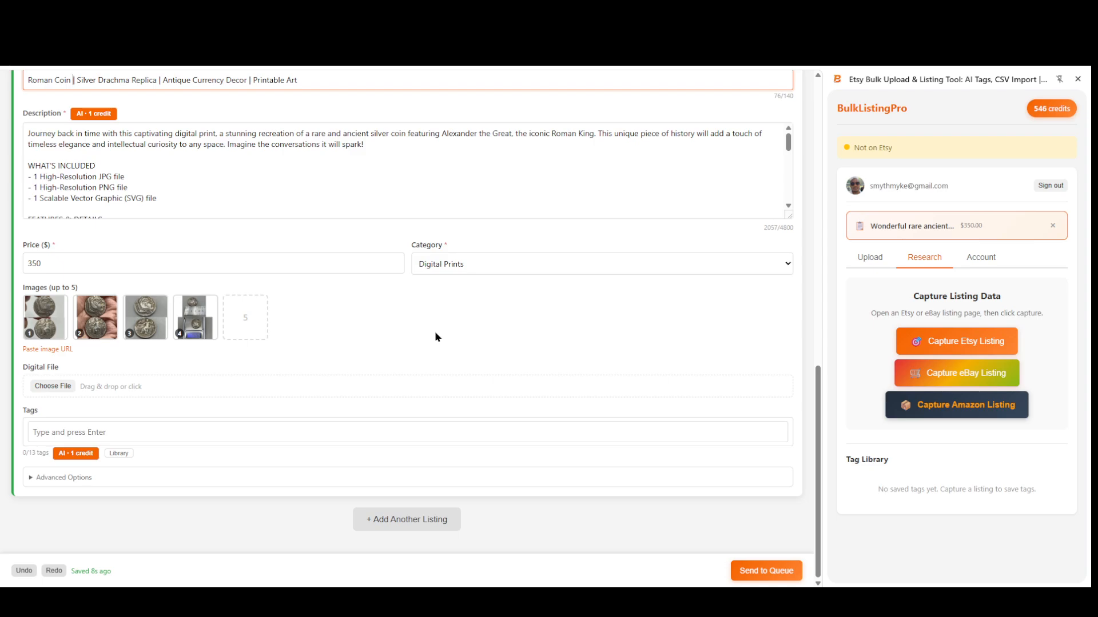
click(76, 453)
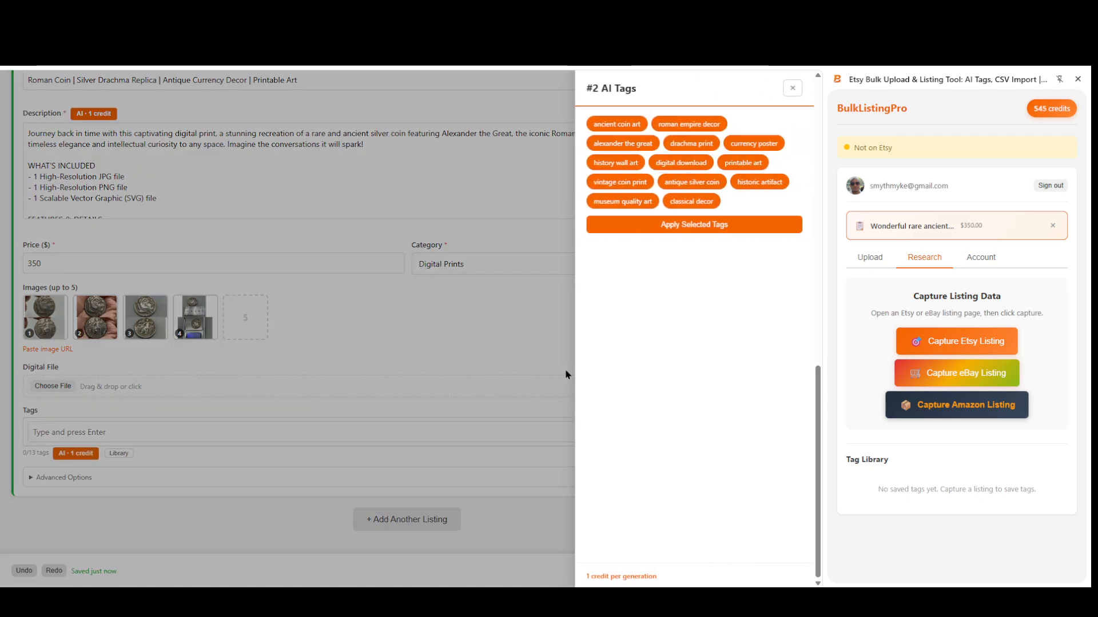
click(703, 223)
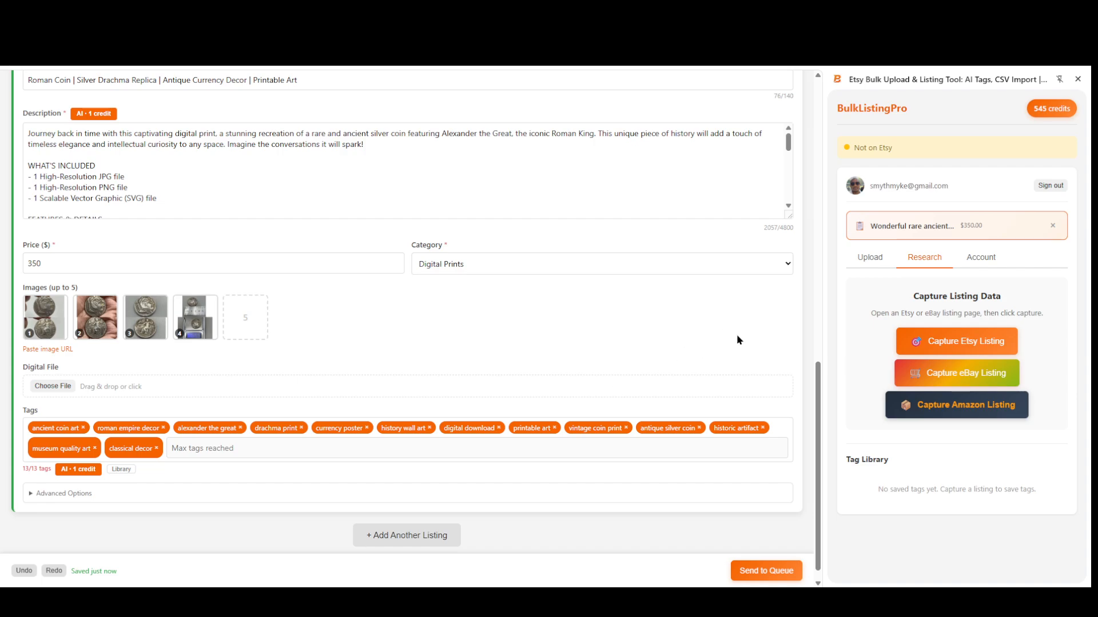
- Send the editor listings to the upload queue and check the queue with its save and upload options
click(766, 571)
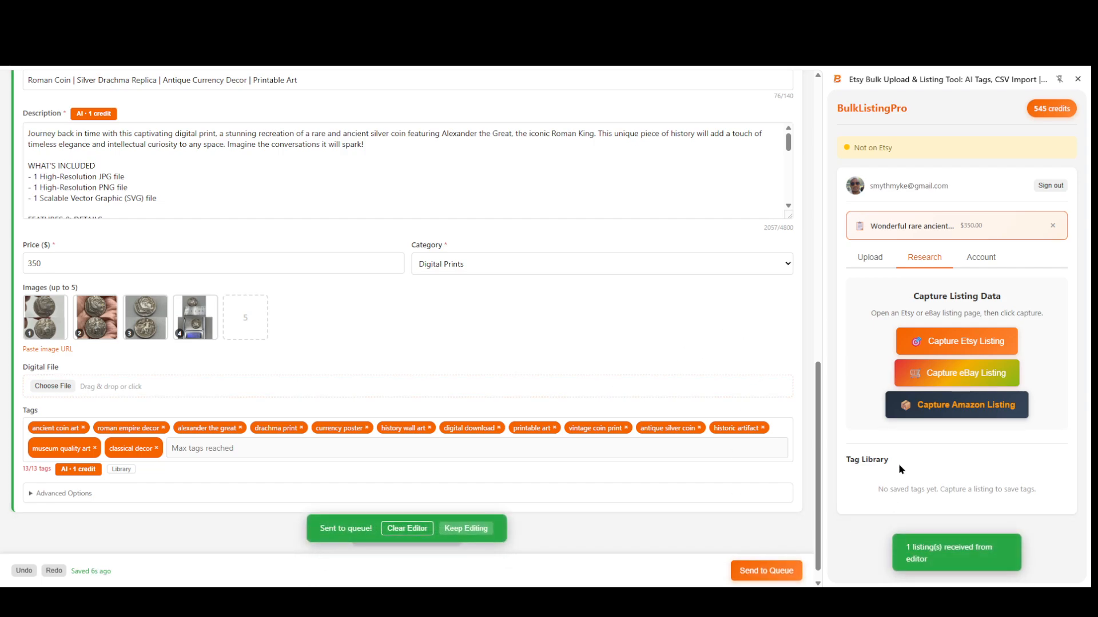
click(870, 257)
scroll(927, 405, down, 1)
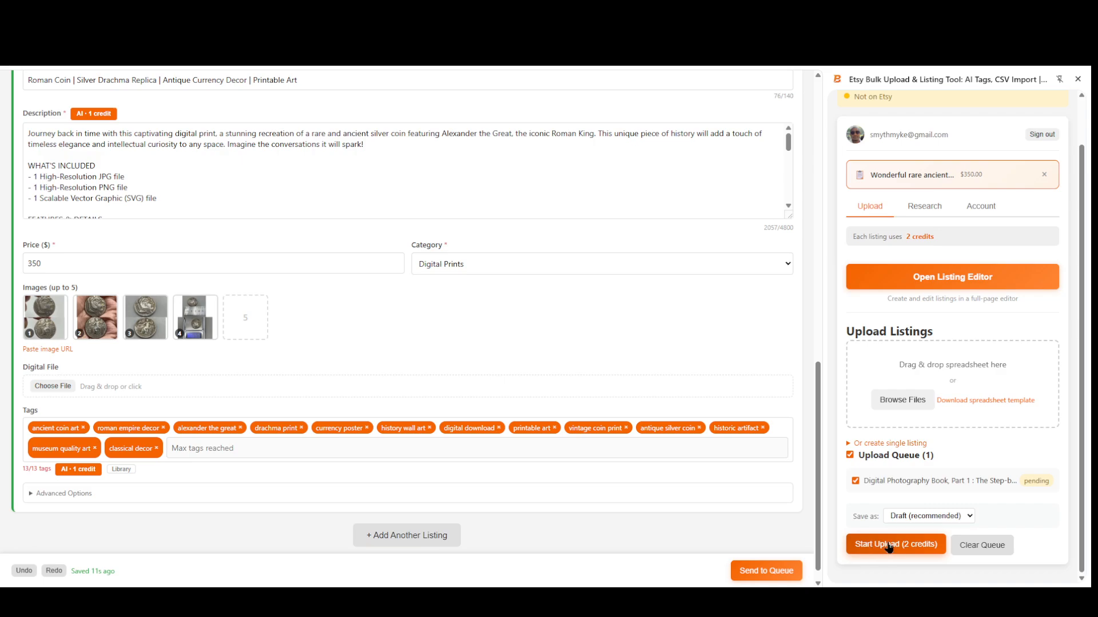
- Return to the listing research tools, switch to Amazon and search for "alexander the great coin"
click(929, 207)
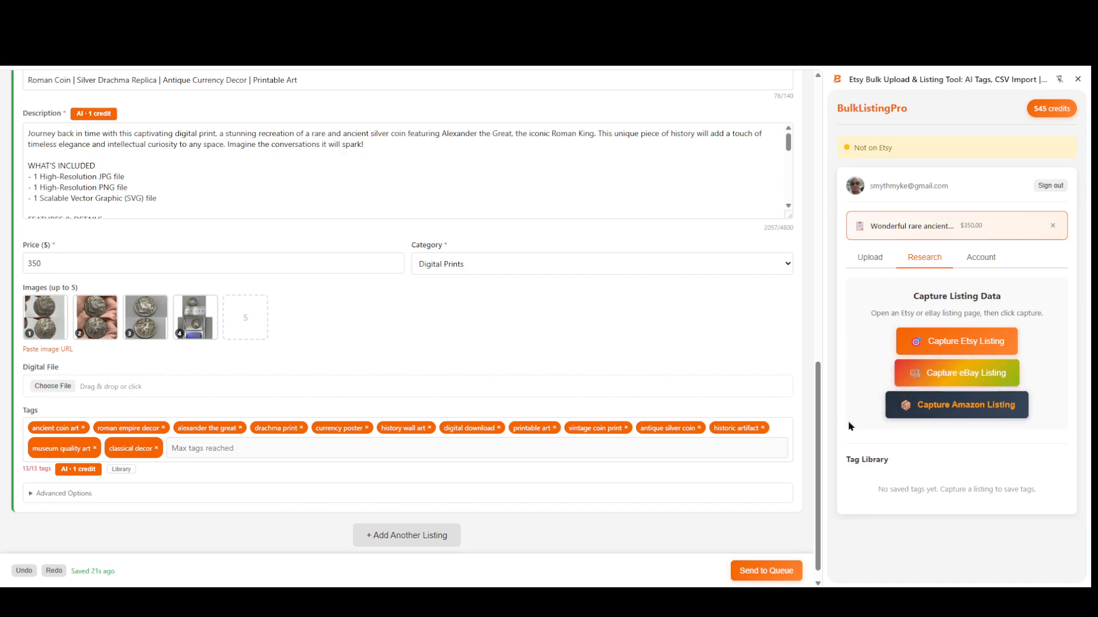
click(389, 11)
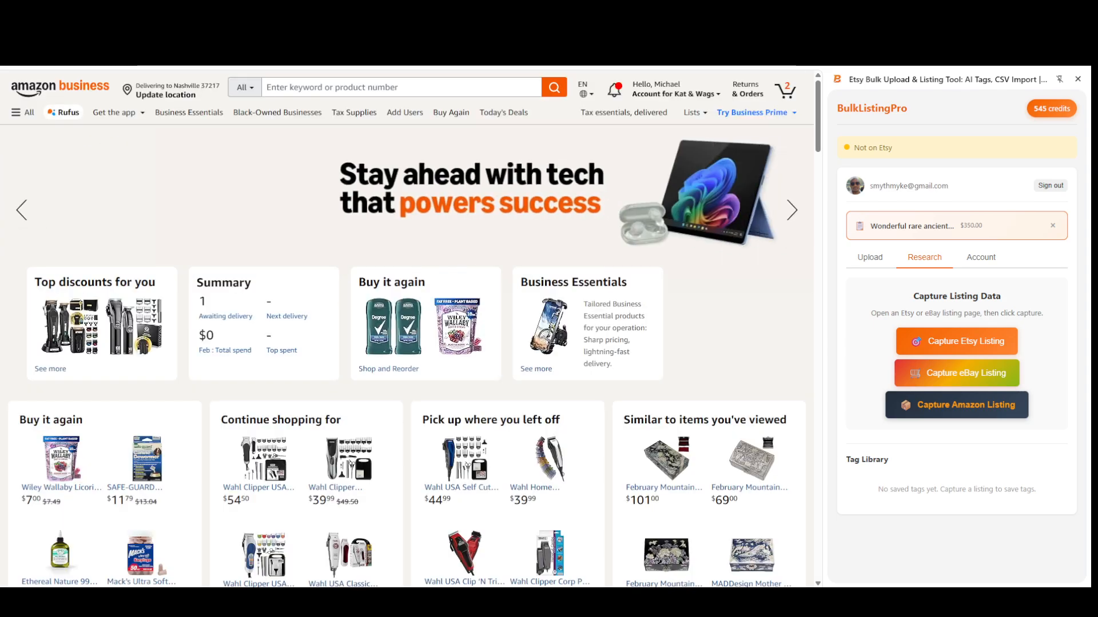
click(395, 91)
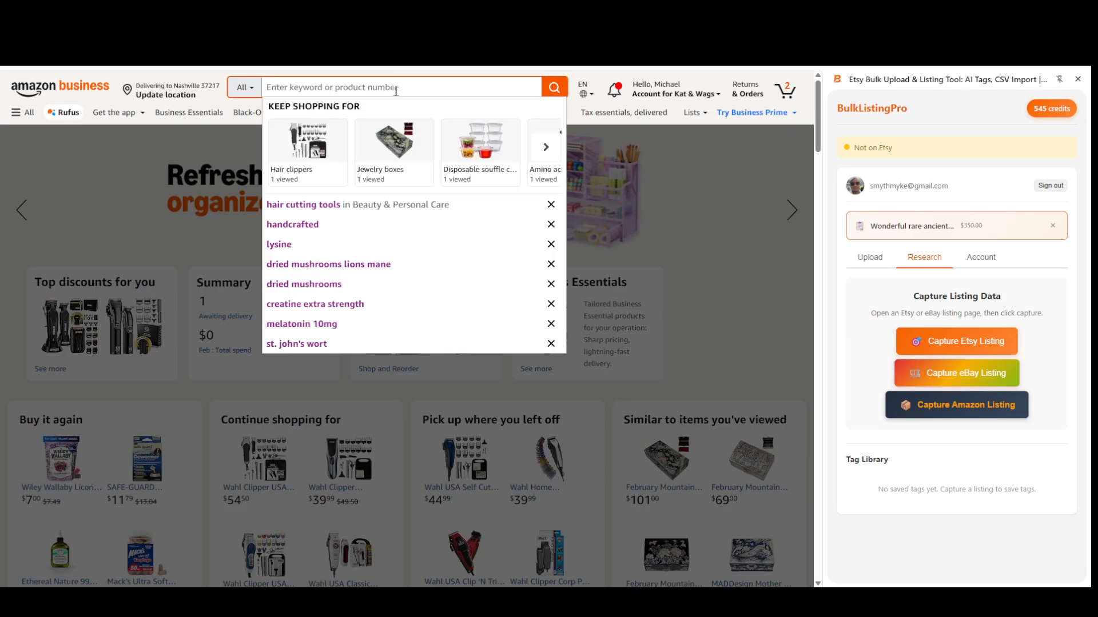
text(coin)
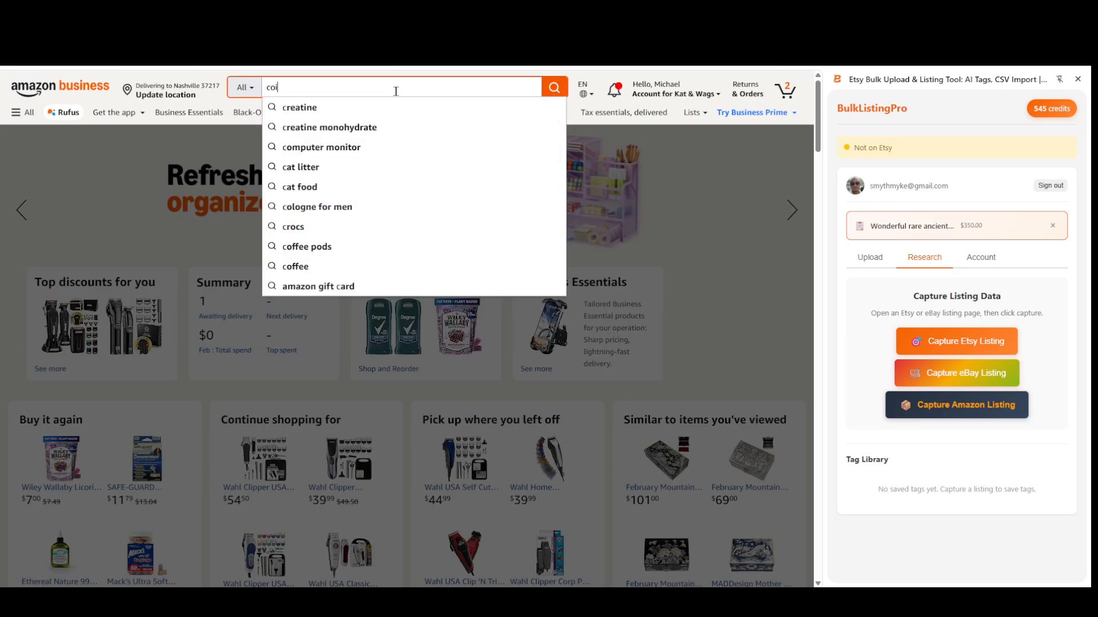
key(BackSpace)
key(BackSpace)
key(BackSpace)
text(al)
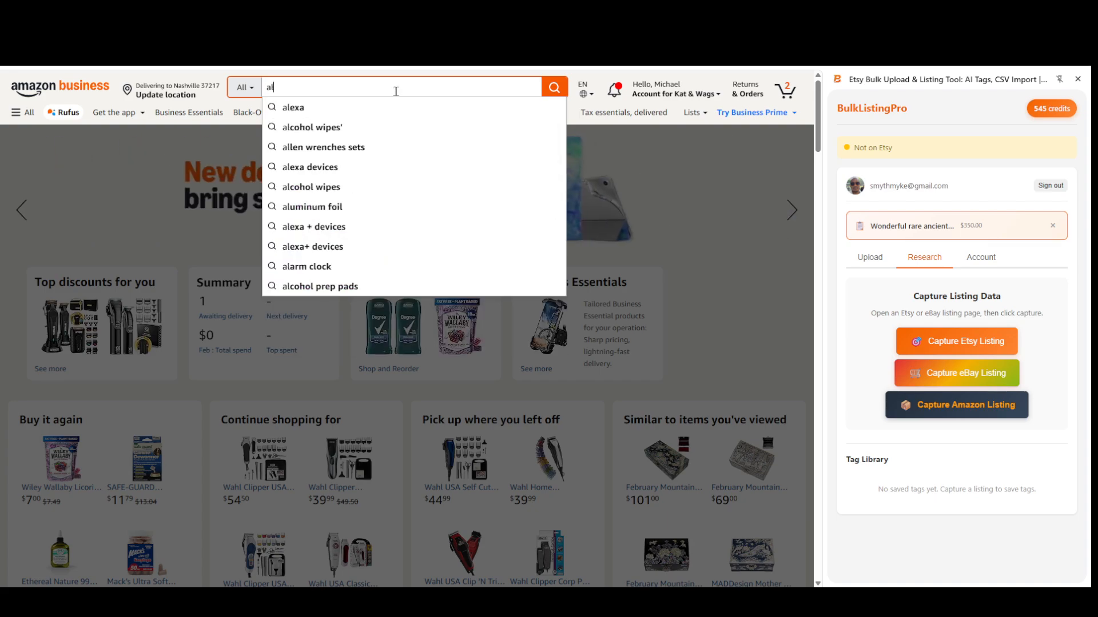
text(exander )
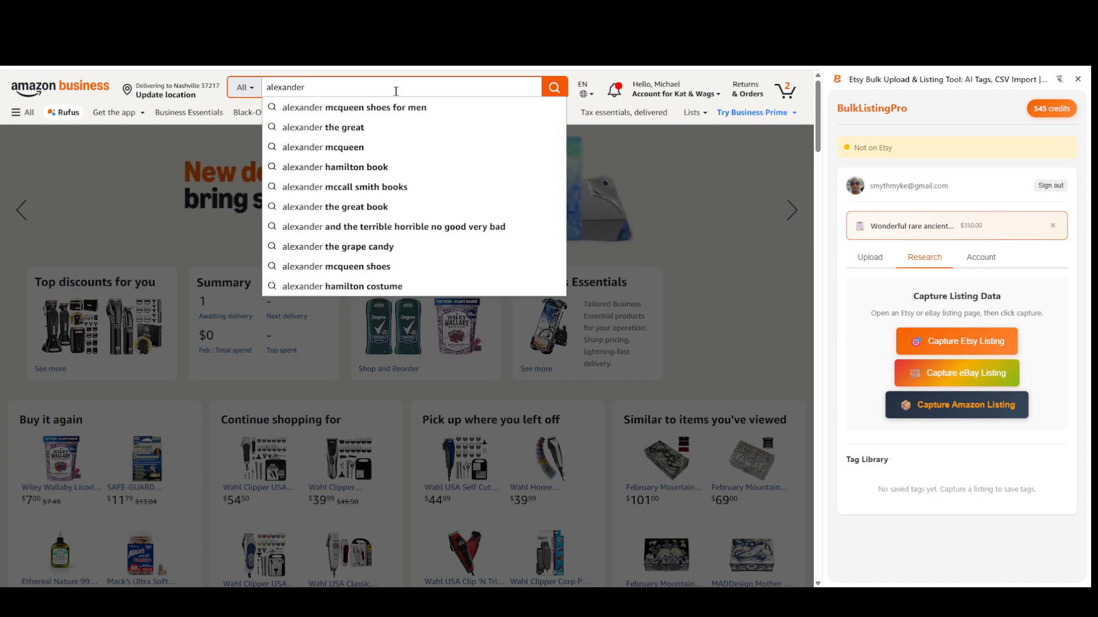
text(the great coi)
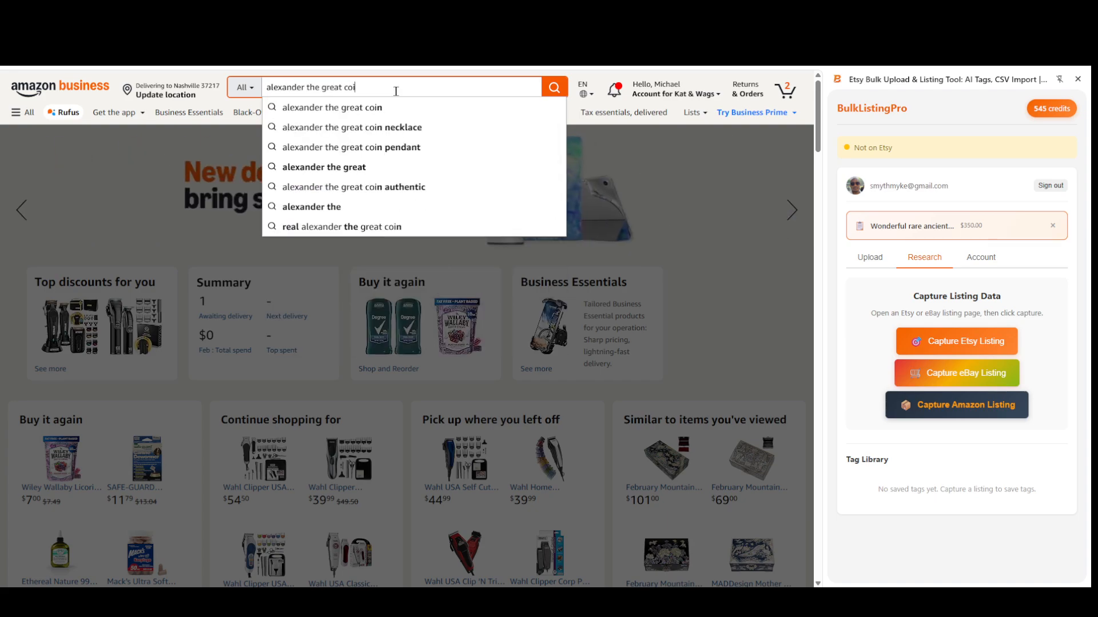
text(n)
key(Return)
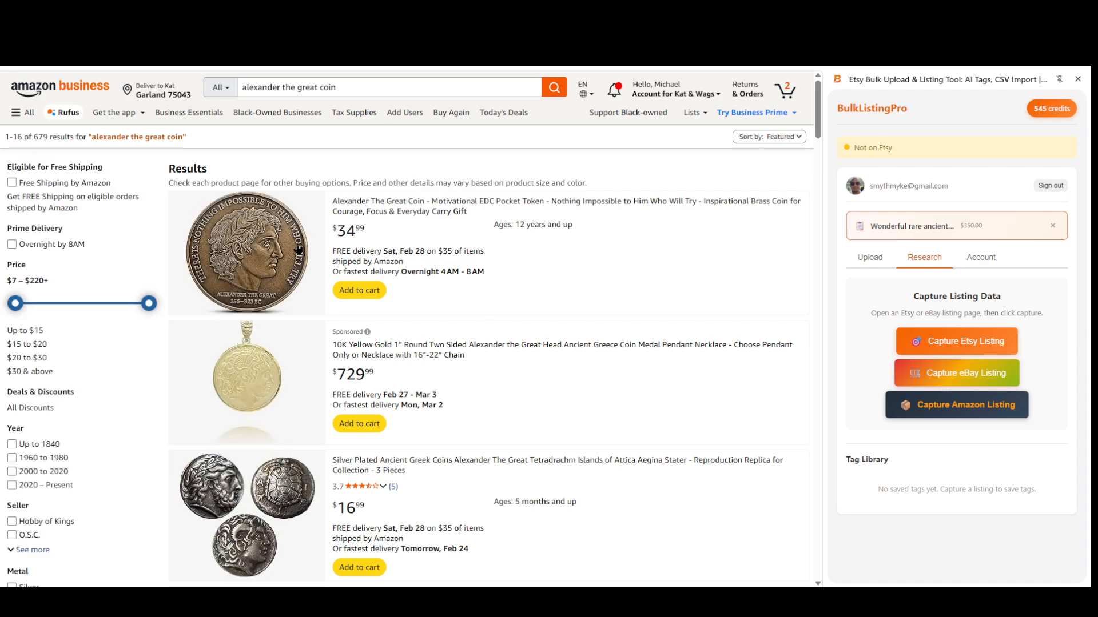
- Open the 3-piece silver plated ancient Greek coins listing and look over its title, price and image copy options
scroll(427, 441, down, 2)
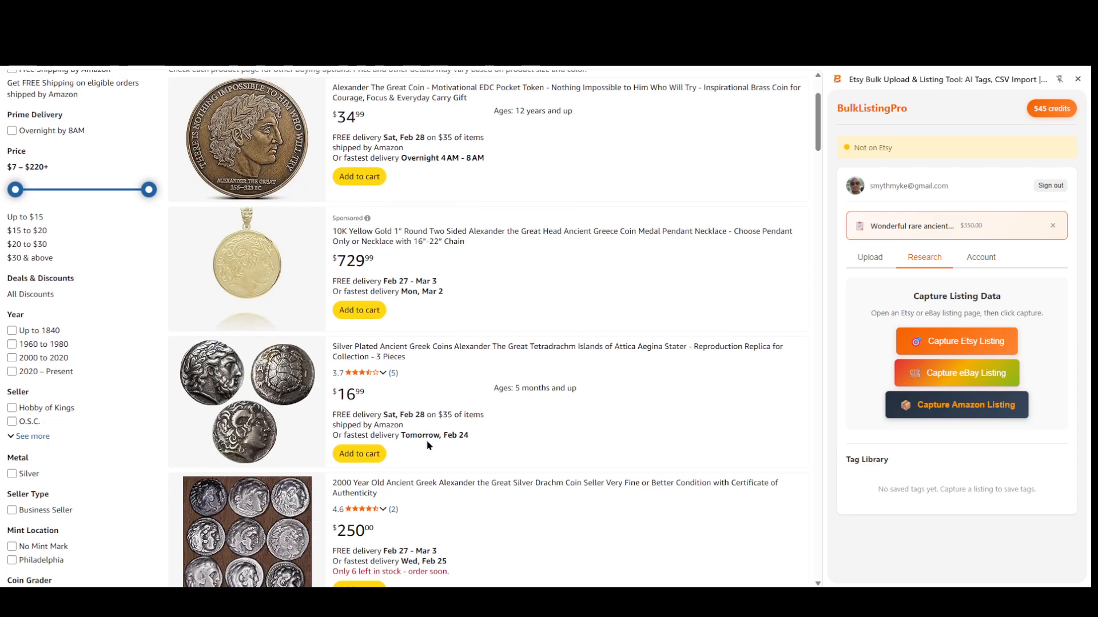
click(298, 398)
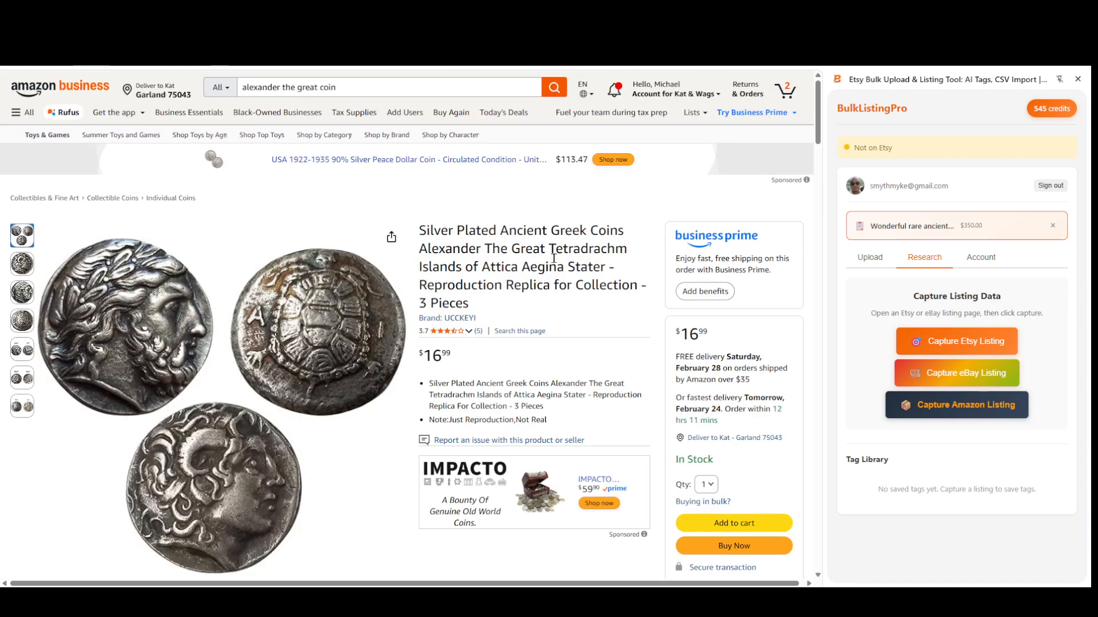
drag(523, 323, 418, 230)
click(490, 252)
scroll(488, 268, down, 1)
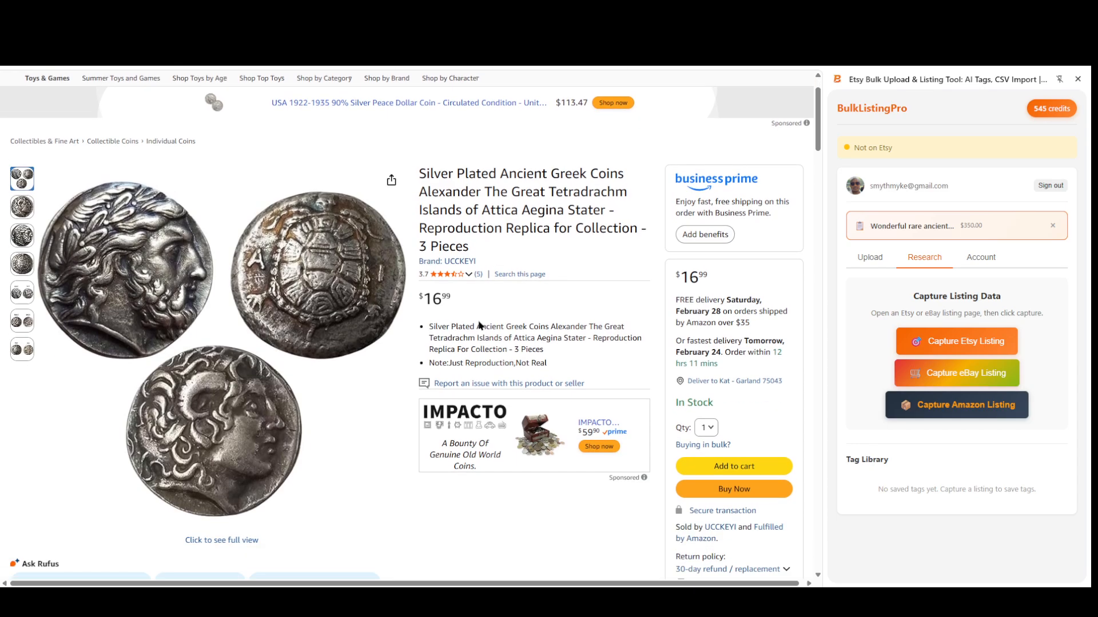
click(308, 271)
right_click(308, 271)
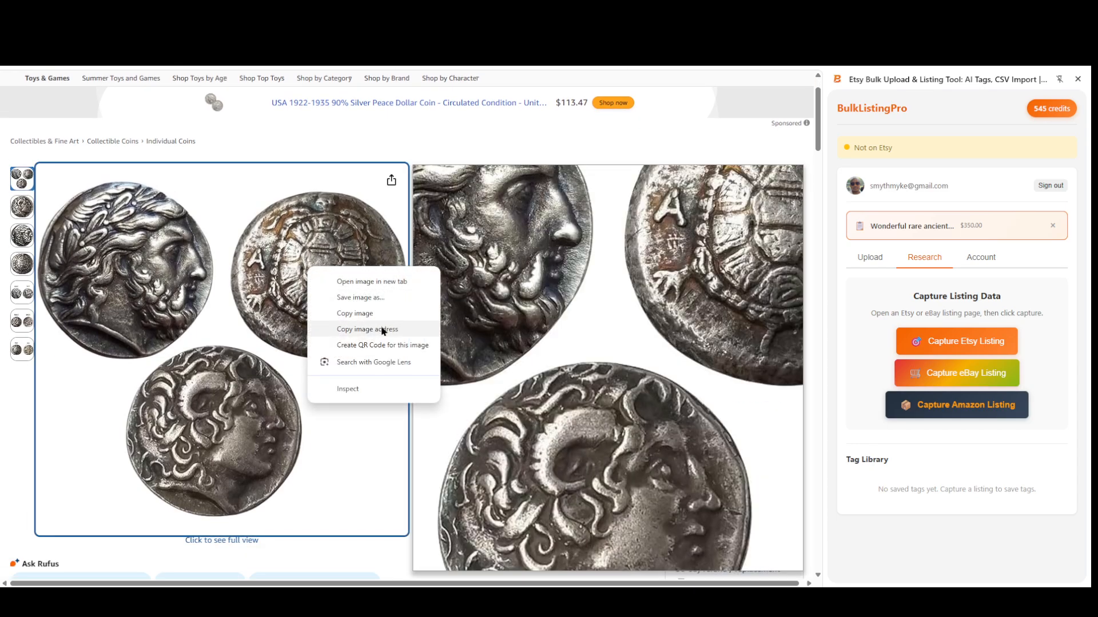
click(475, 137)
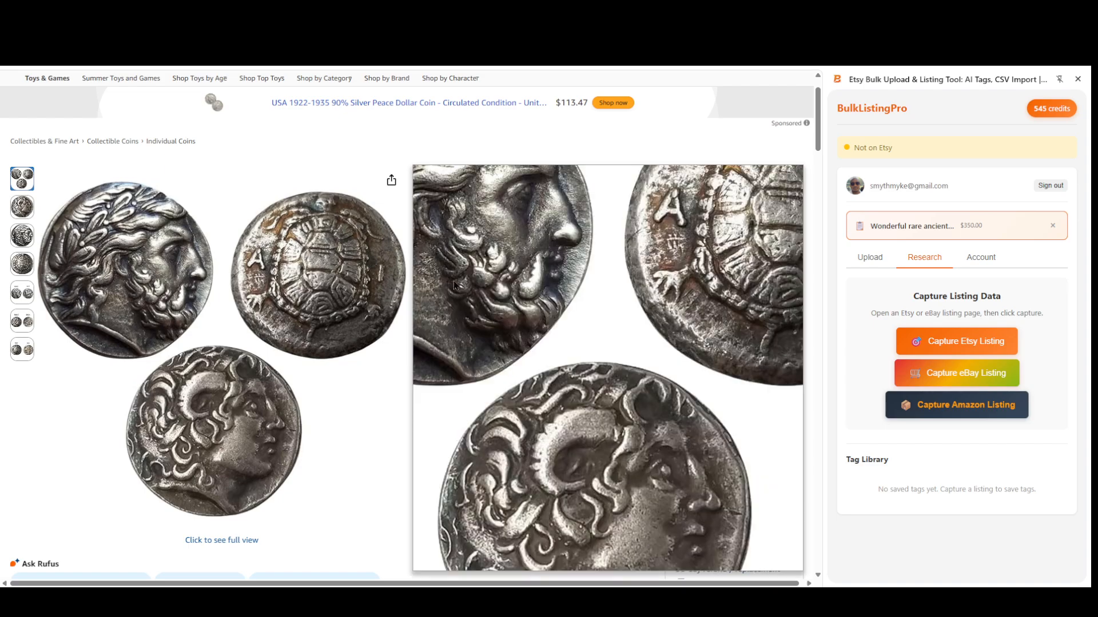
- Look over the rest of the Amazon product page, capture it into the listing editor and show its new entry
scroll(598, 298, down, 12)
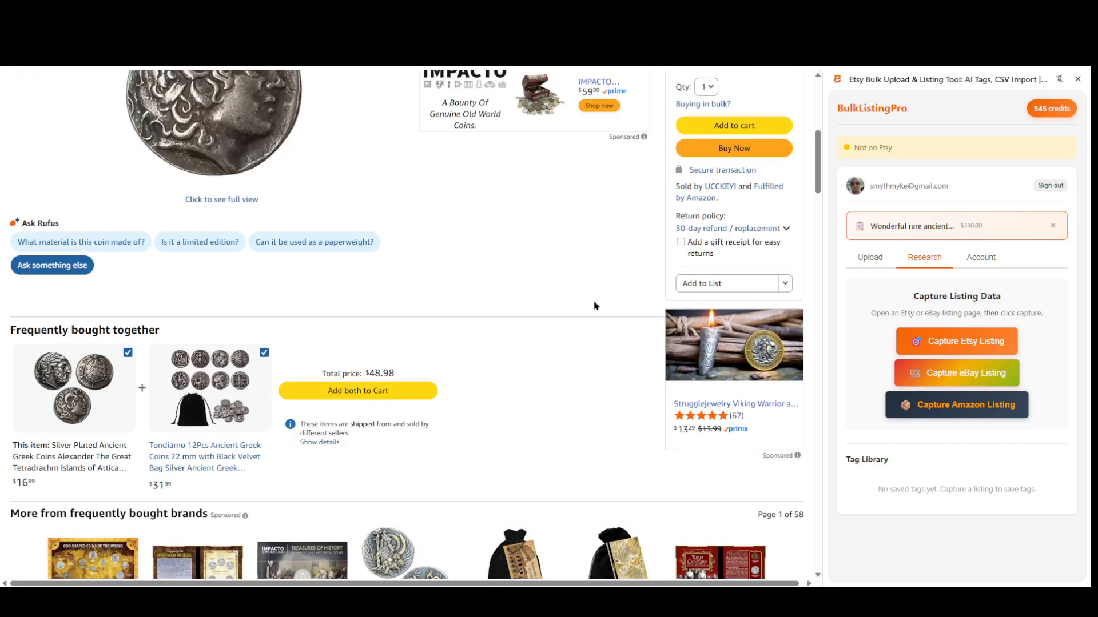
scroll(595, 306, up, 4)
scroll(637, 356, up, 8)
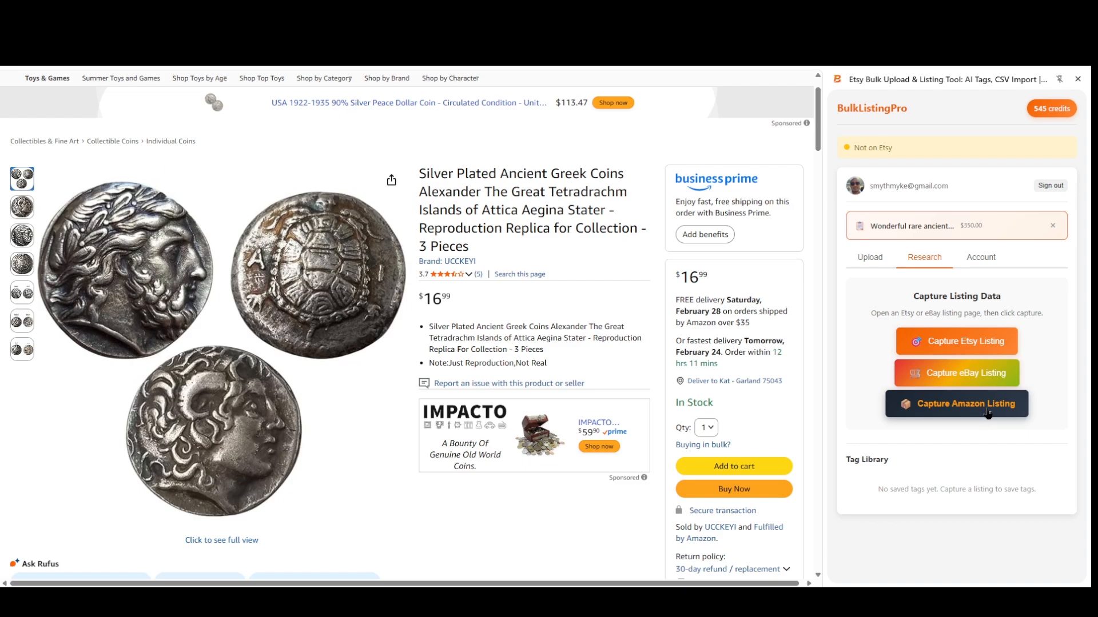
click(966, 410)
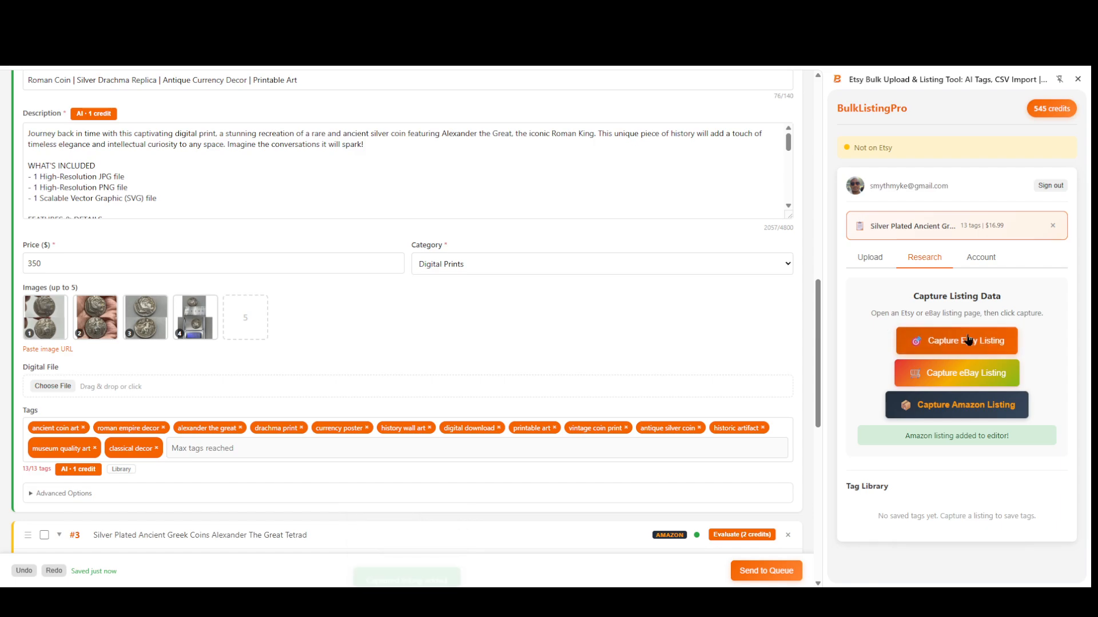
scroll(648, 335, down, 7)
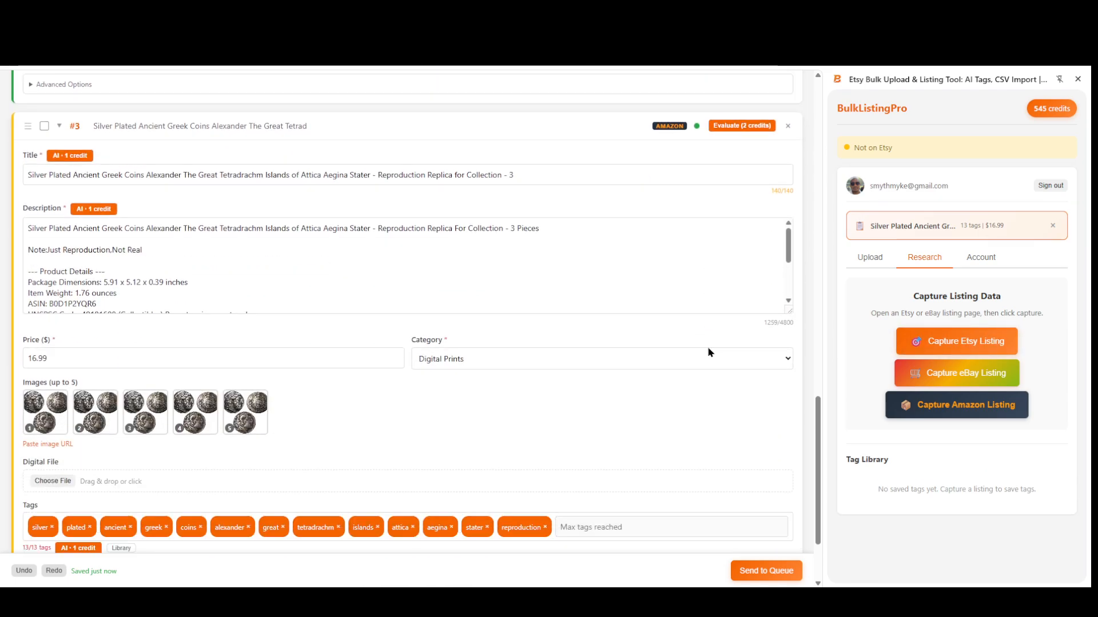
- Look over the captured Amazon coin entry's title, description, price, images and tags, and the earlier listings up to the start of the editor
scroll(708, 352, down, 1)
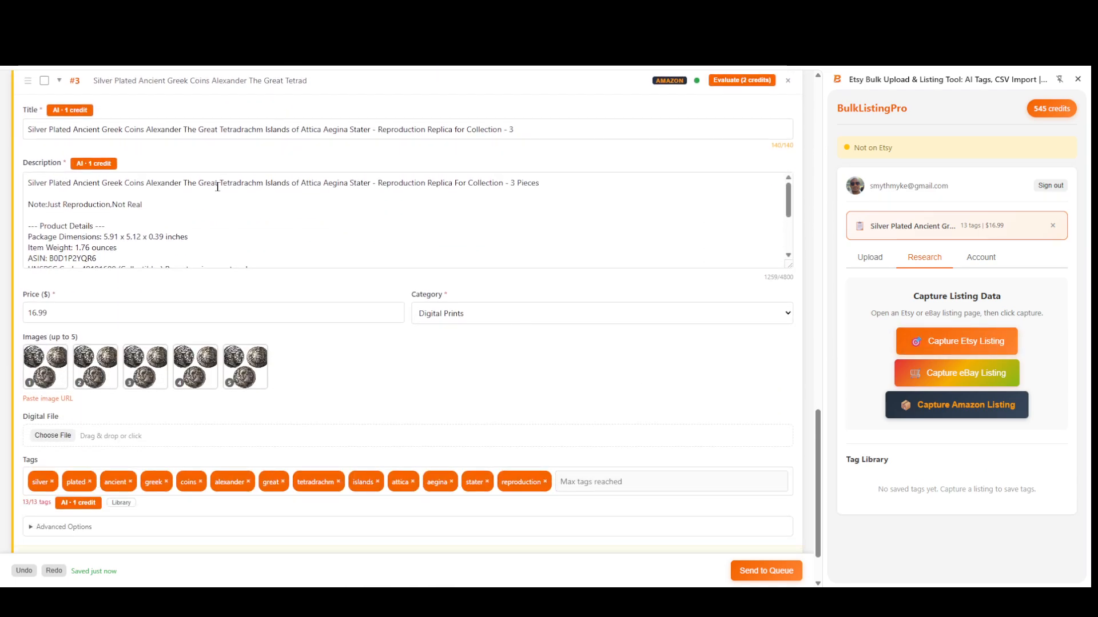
scroll(569, 400, down, 2)
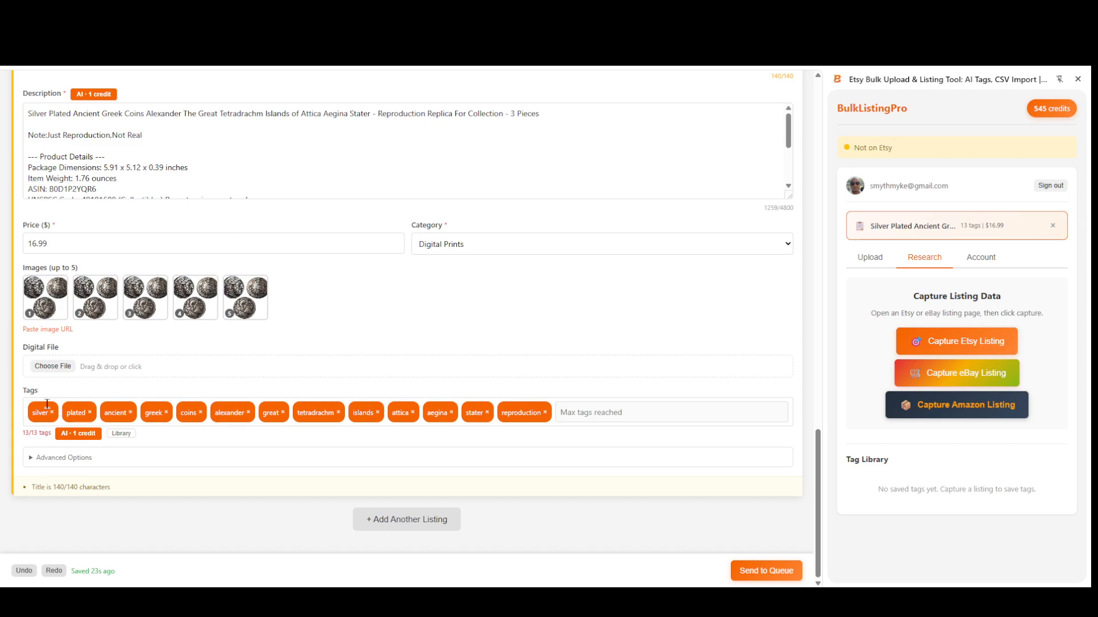
scroll(433, 380, up, 3)
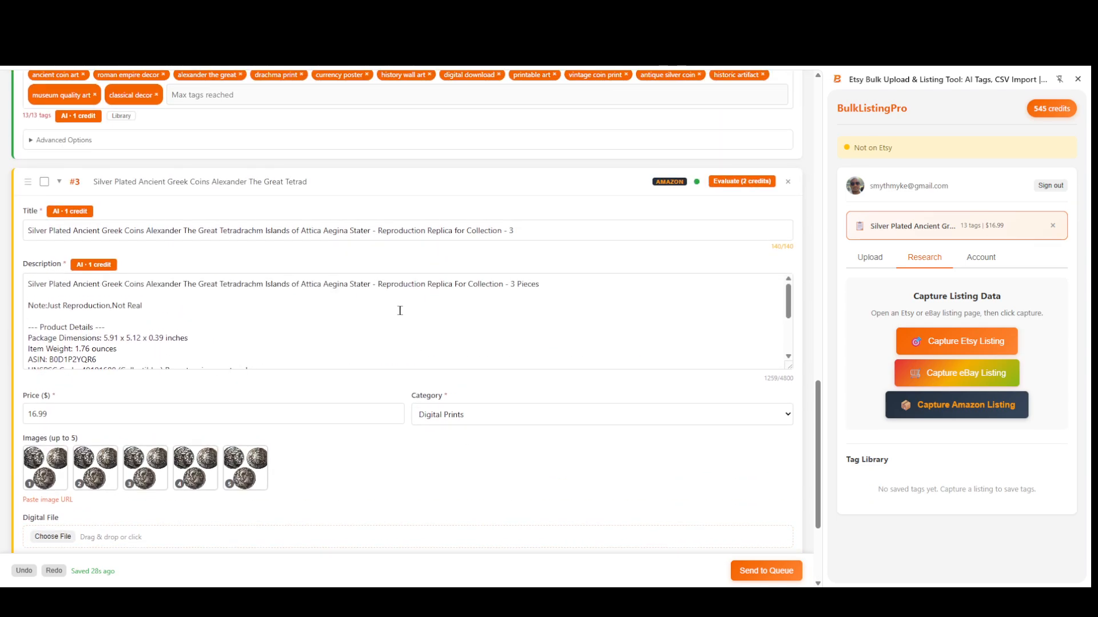
scroll(394, 311, up, 1)
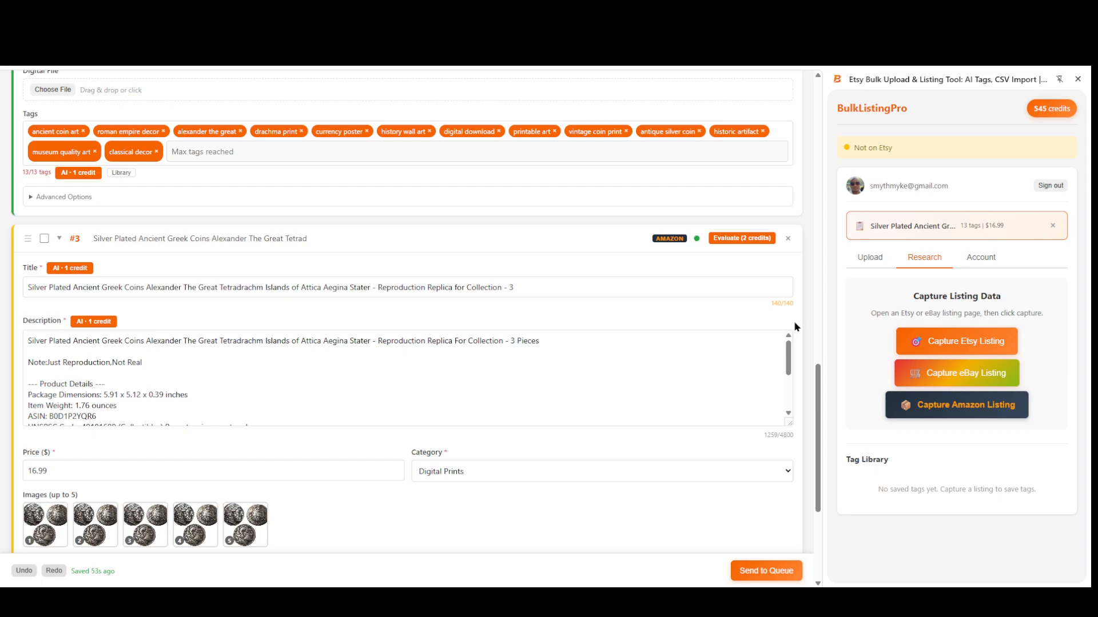
scroll(793, 327, up, 3)
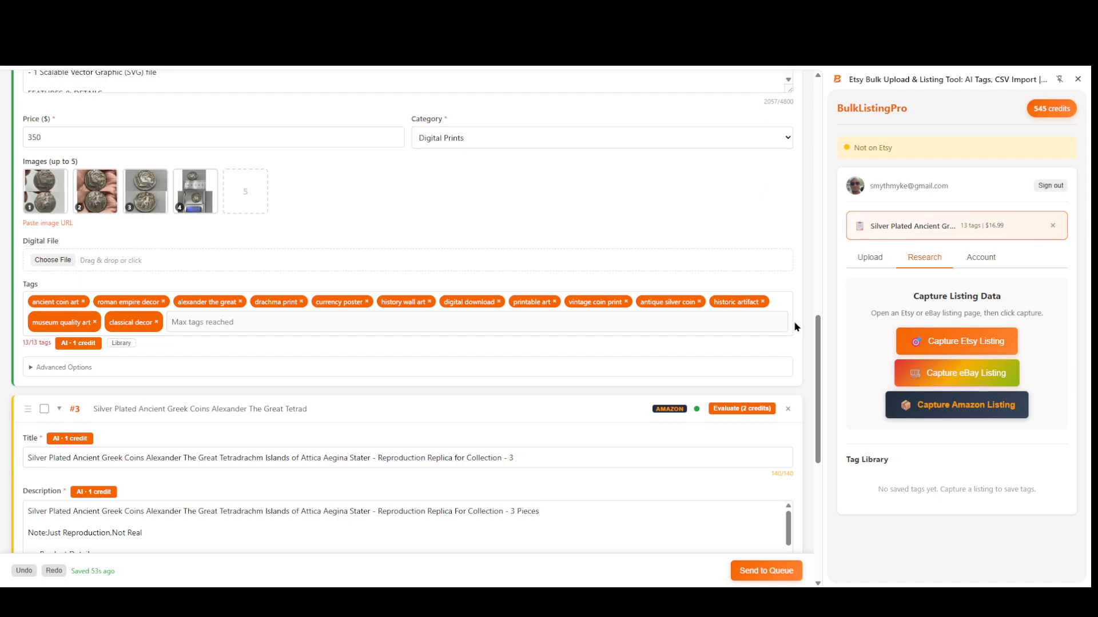
scroll(803, 324, down, 7)
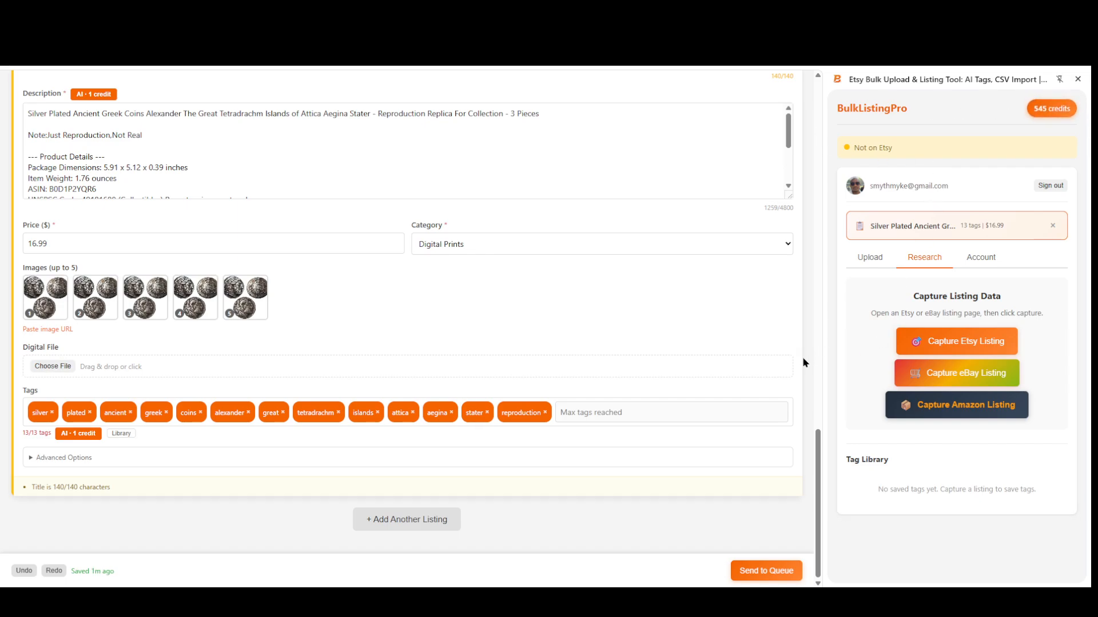
scroll(805, 359, up, 15)
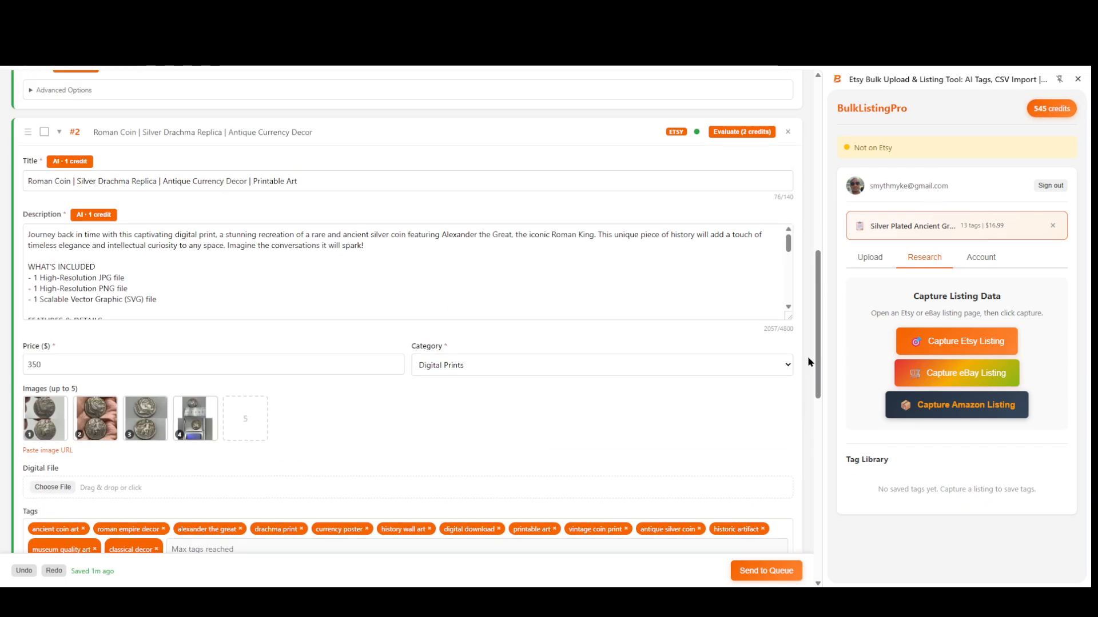
scroll(808, 358, up, 1)
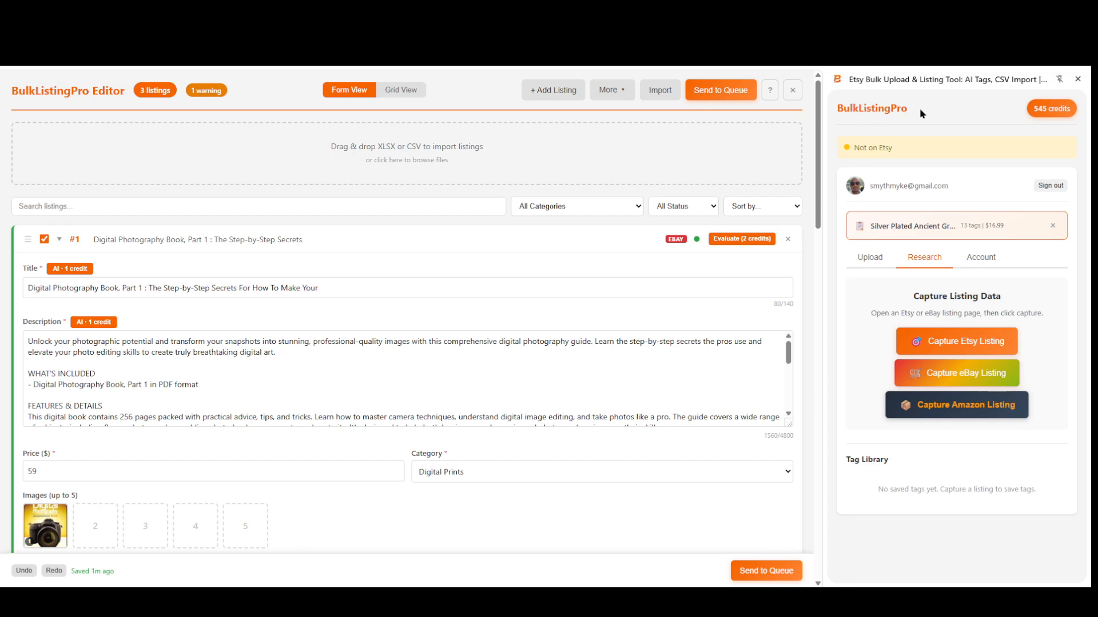
drag(920, 111, 837, 110)
click(832, 110)
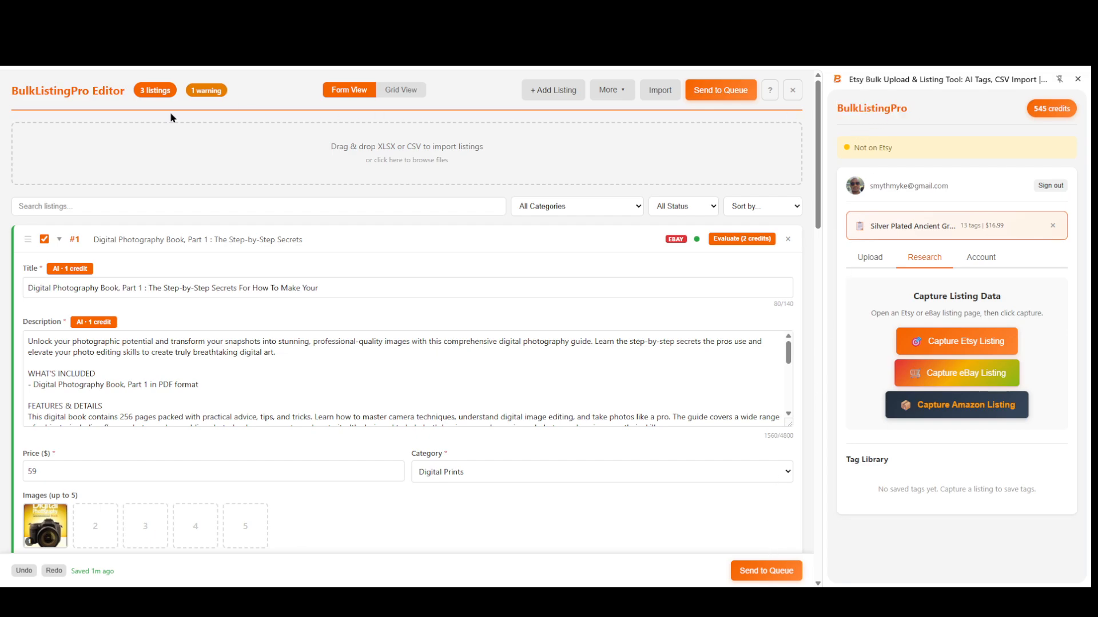